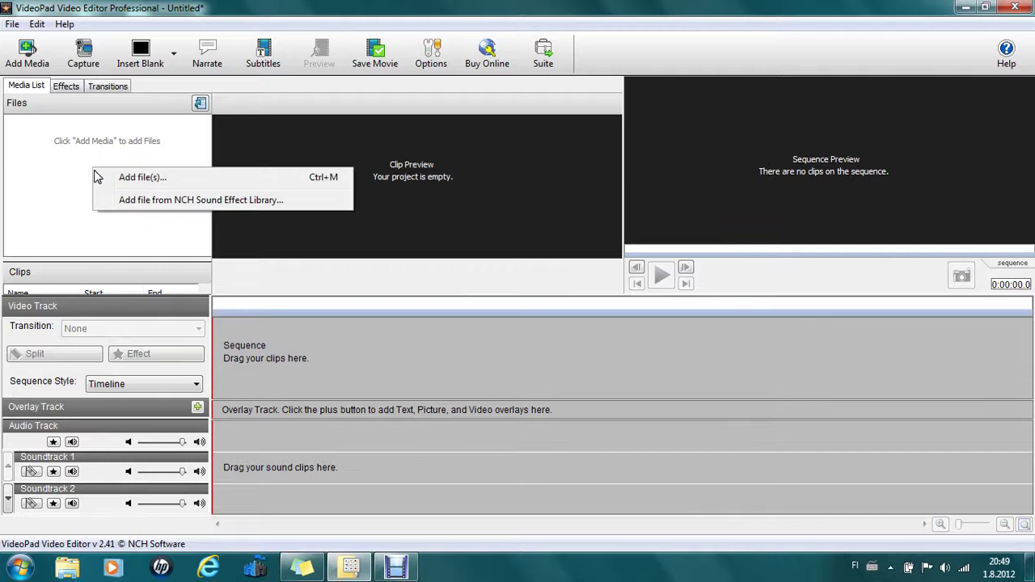
- Import the SDV_0728 MP4 video into the project and place it on the video track
{"action": "left_click", "coordinate": [114, 184]}
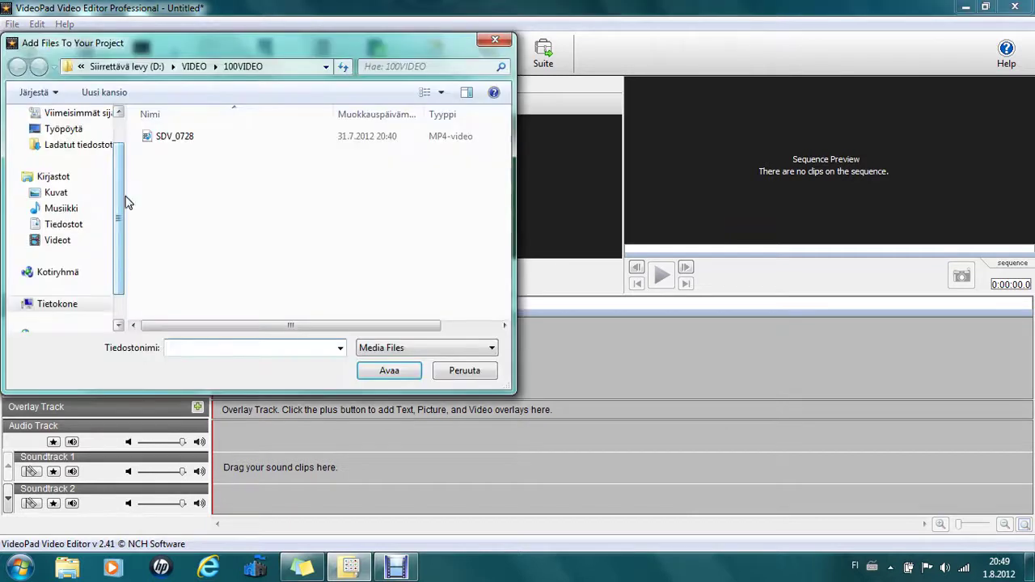
{"action": "double_click", "coordinate": [173, 143]}
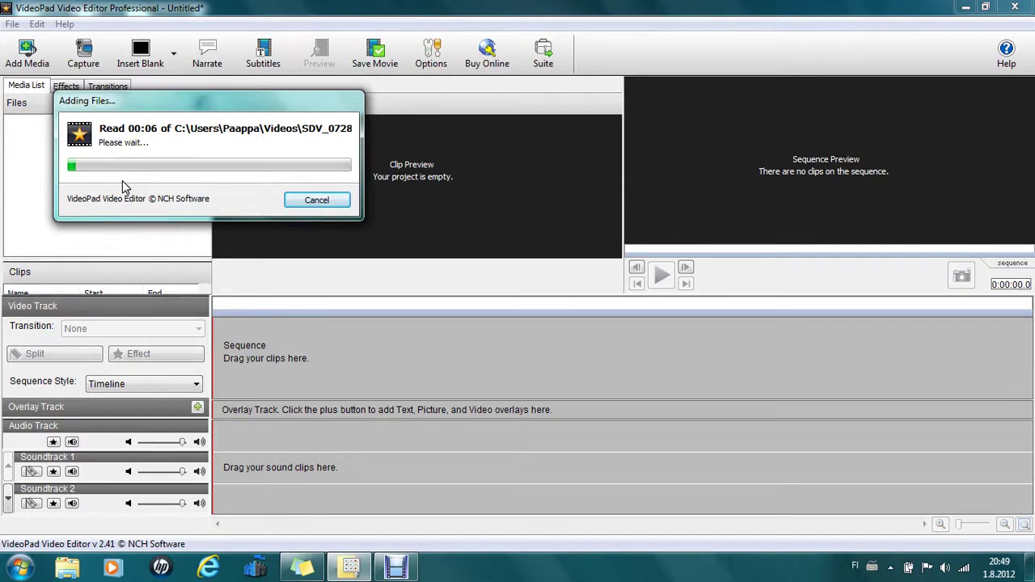
{"action": "left_click", "coordinate": [477, 278]}
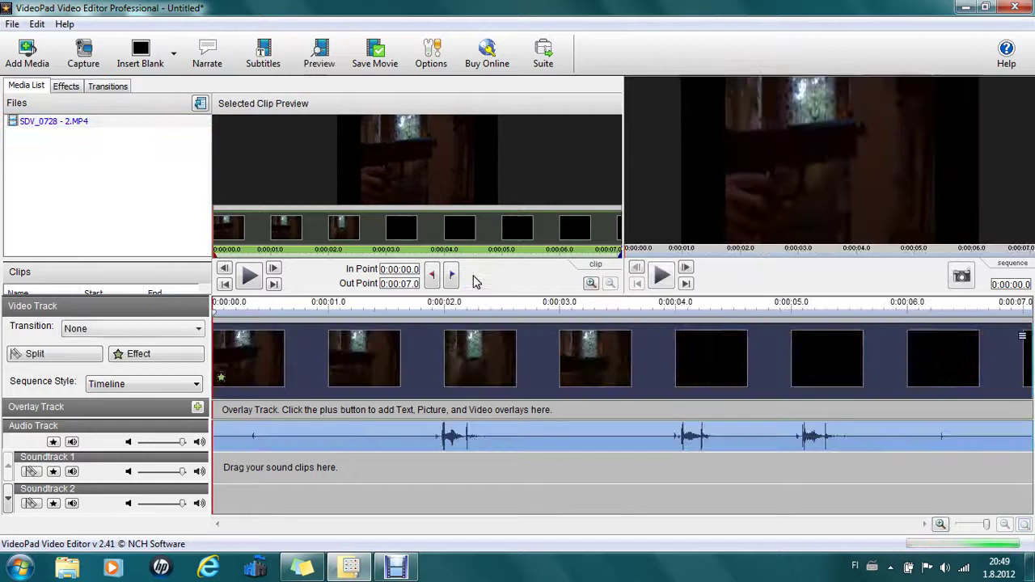
- Unlink the video's original sound clip and remove it from the soundtrack
{"action": "right_click", "coordinate": [336, 439]}
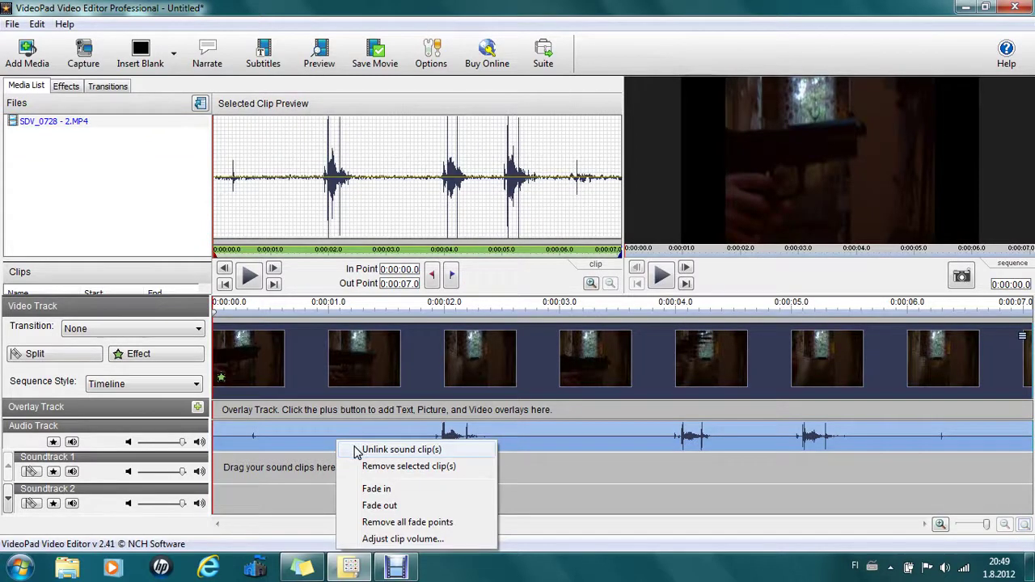
{"action": "left_click", "coordinate": [356, 450]}
{"action": "right_click", "coordinate": [354, 461]}
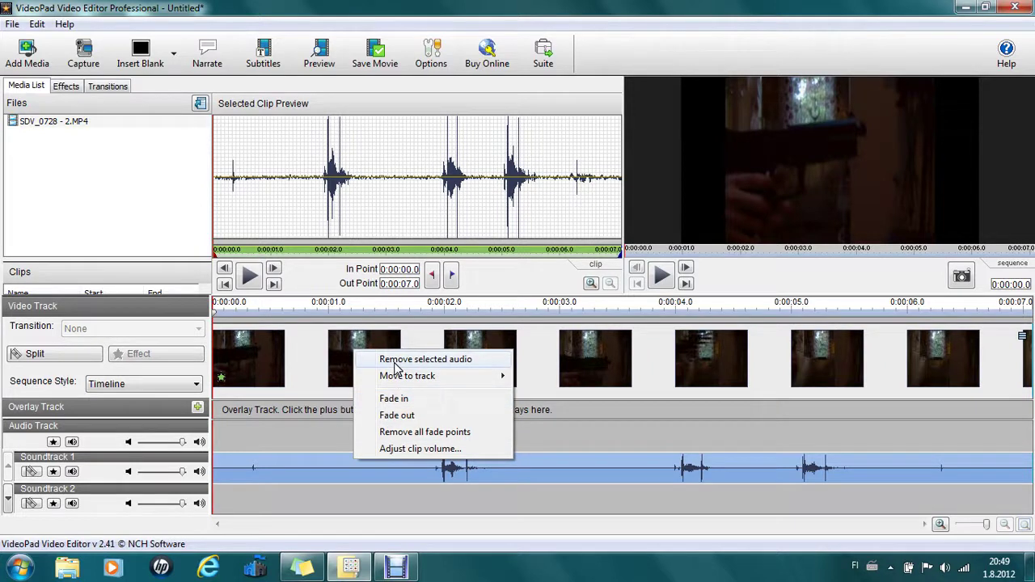
{"action": "left_click", "coordinate": [395, 363]}
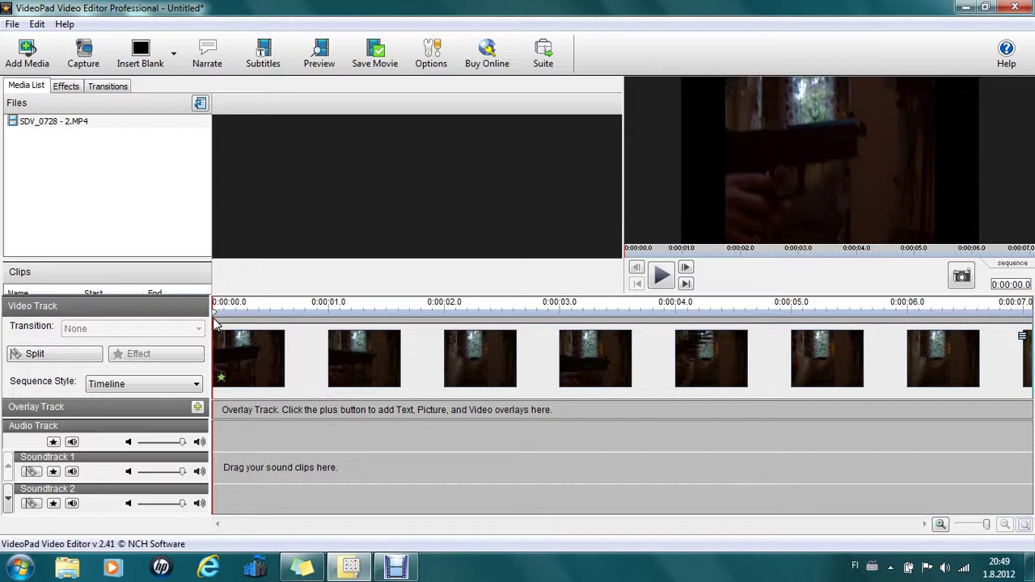
- Add the image Nimetön2.png from the Kuvat library as an overlay at about 1.7 s, where the gun fires
{"action": "left_click_drag", "start_coordinate": [217, 318], "coordinate": [411, 365]}
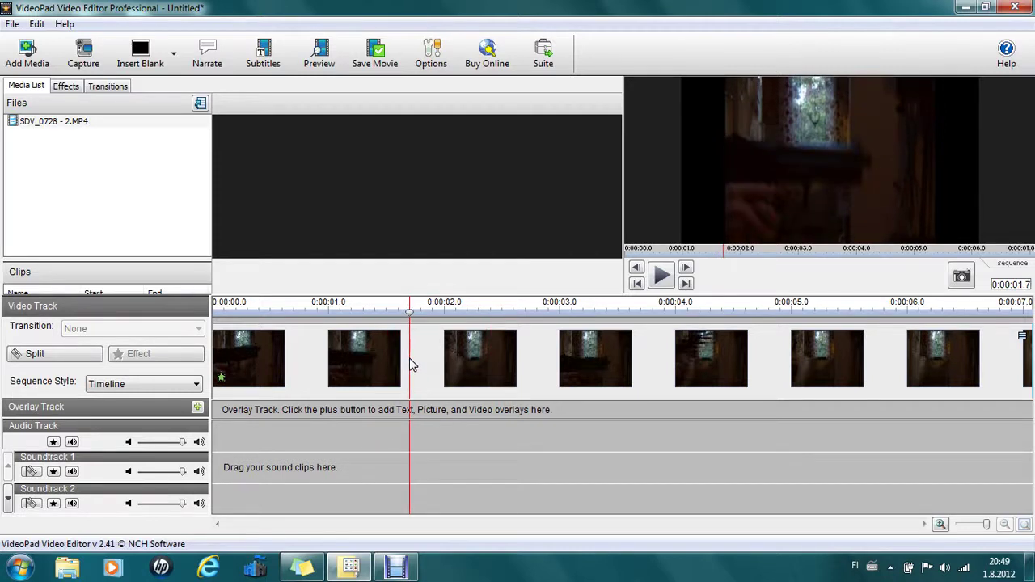
{"action": "left_click", "coordinate": [198, 407]}
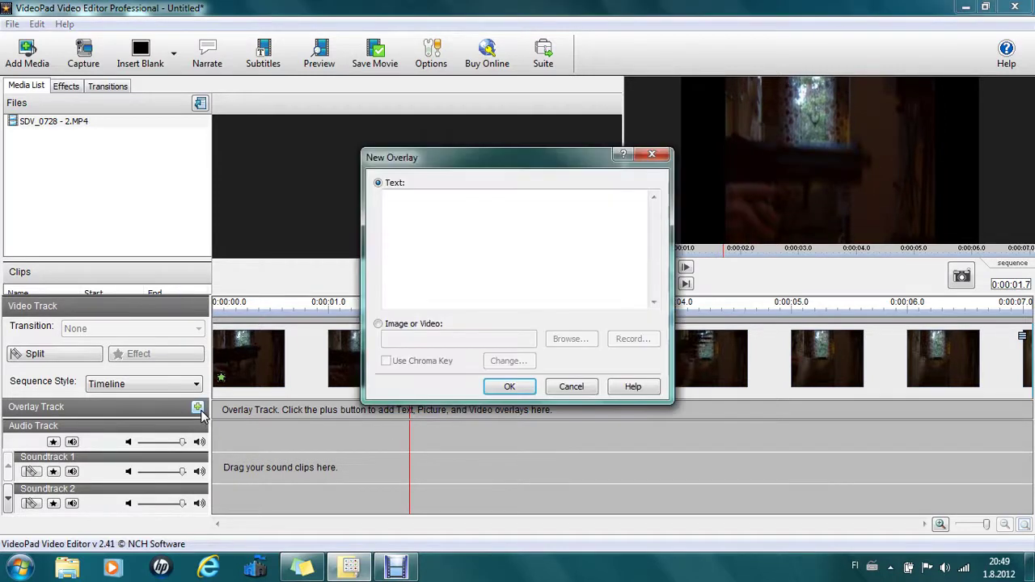
{"action": "left_click", "coordinate": [379, 325]}
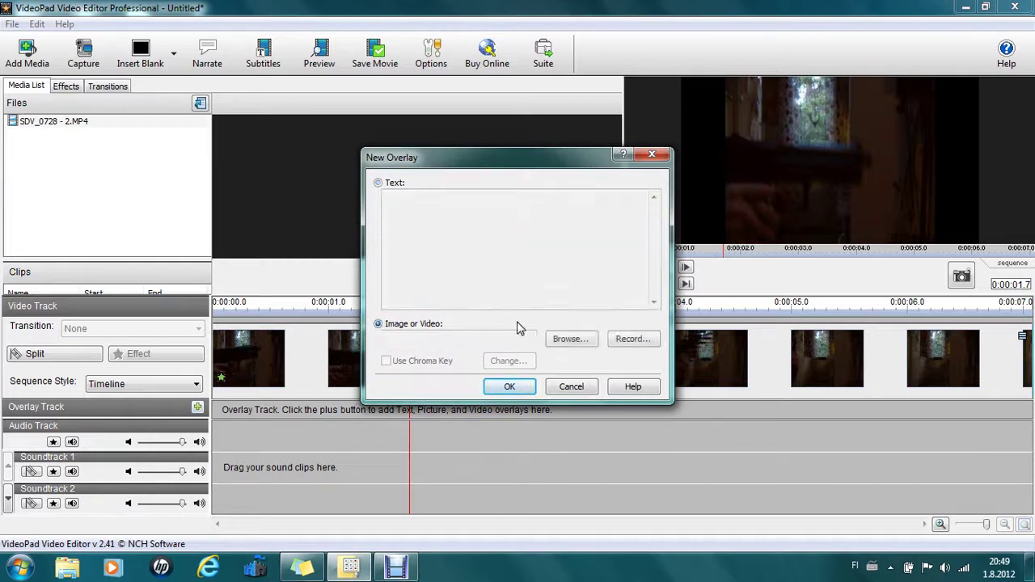
{"action": "left_click", "coordinate": [568, 346]}
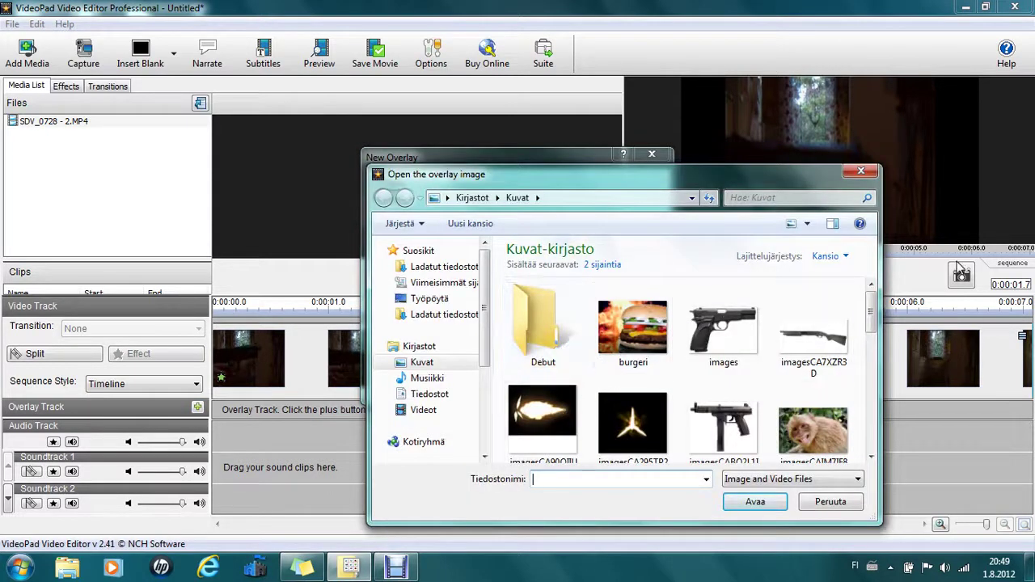
{"action": "left_click_drag", "start_coordinate": [880, 326], "coordinate": [880, 410]}
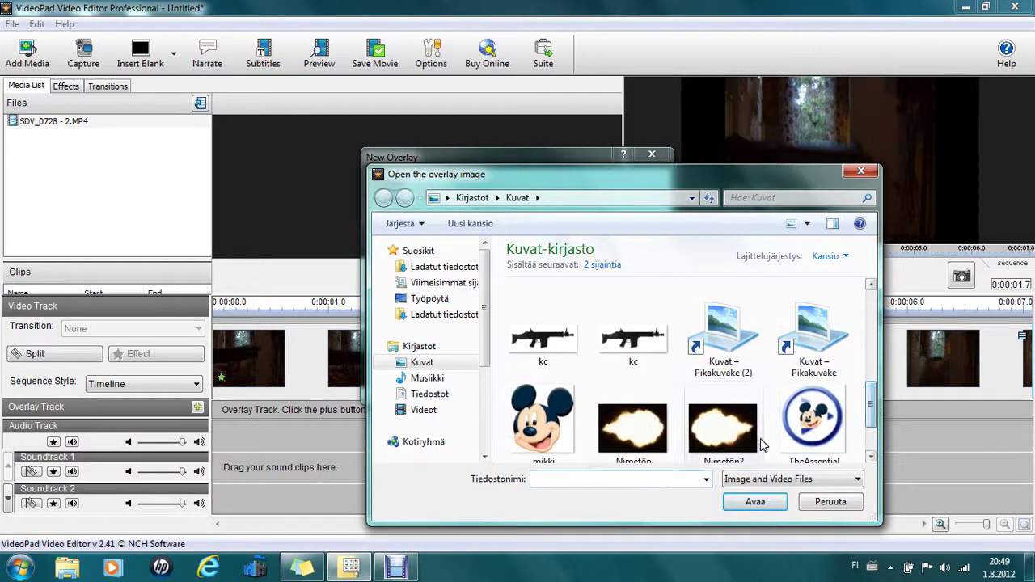
{"action": "left_click", "coordinate": [731, 437]}
{"action": "left_click", "coordinate": [748, 506]}
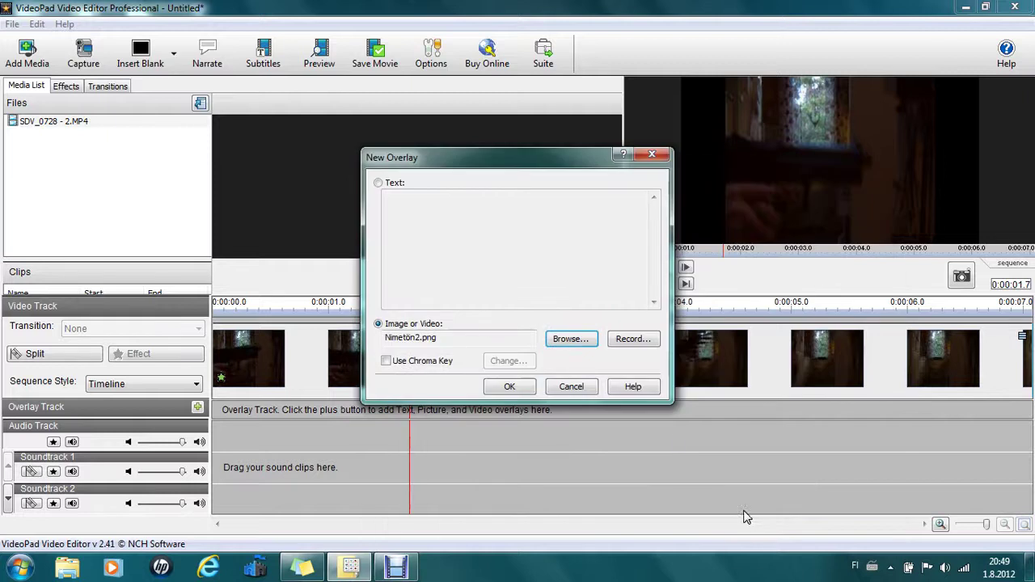
{"action": "left_click", "coordinate": [522, 388]}
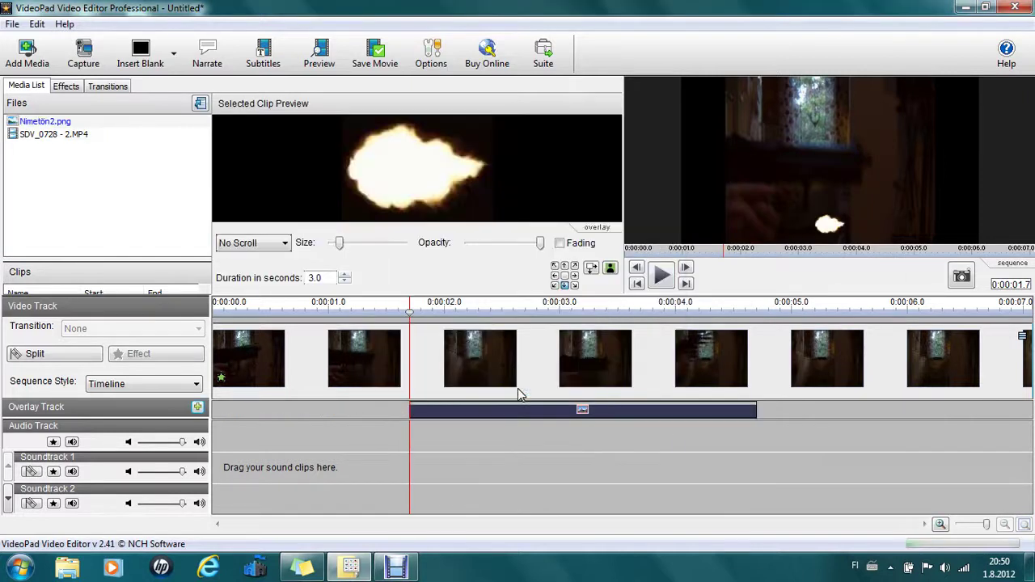
- Enlarge the muzzle flash overlay and align it to the middle of the frame's right edge, in front of the gun
{"action": "left_click", "coordinate": [573, 267]}
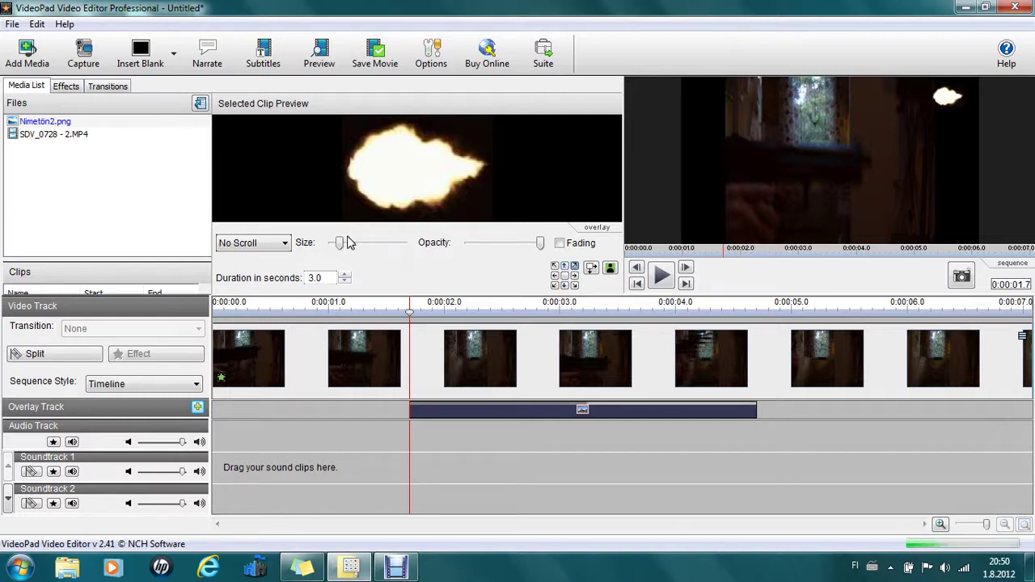
{"action": "left_click_drag", "start_coordinate": [338, 244], "coordinate": [355, 244]}
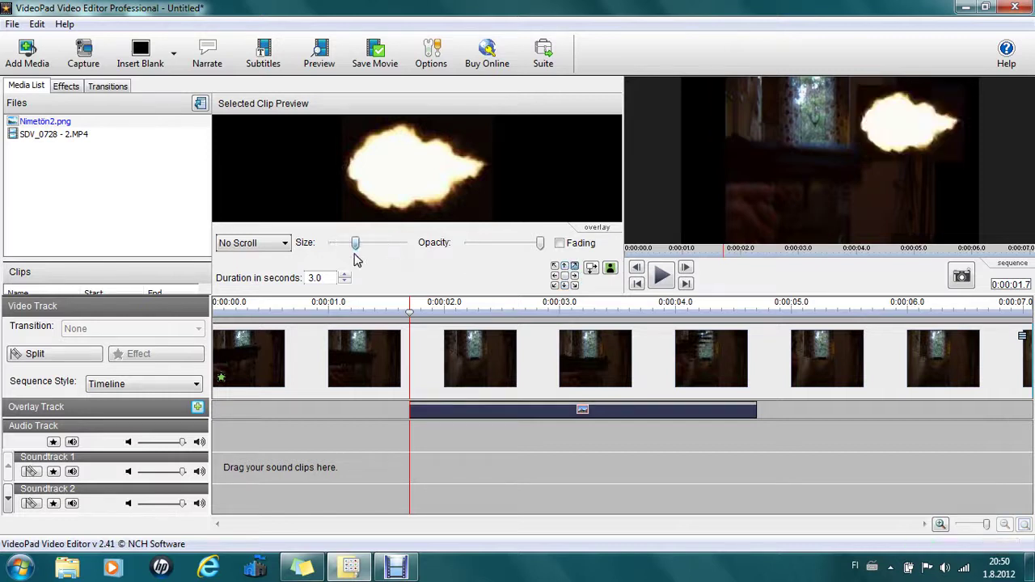
{"action": "left_click", "coordinate": [574, 276]}
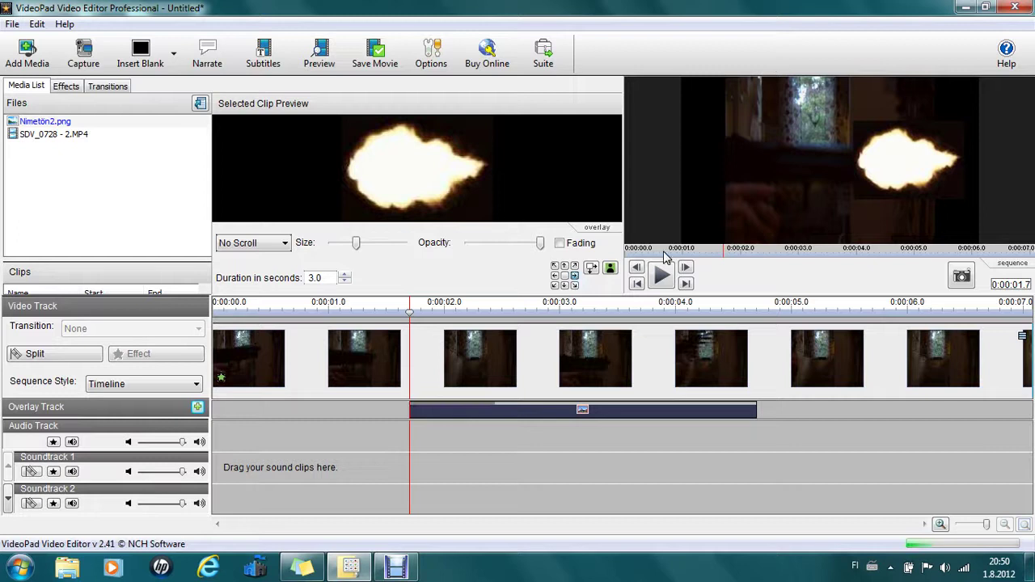
- Apply a black chroma key to the flash overlay with Background 0 and Foreground 100
{"action": "left_click", "coordinate": [610, 267]}
{"action": "left_click_drag", "start_coordinate": [506, 391], "coordinate": [475, 390]}
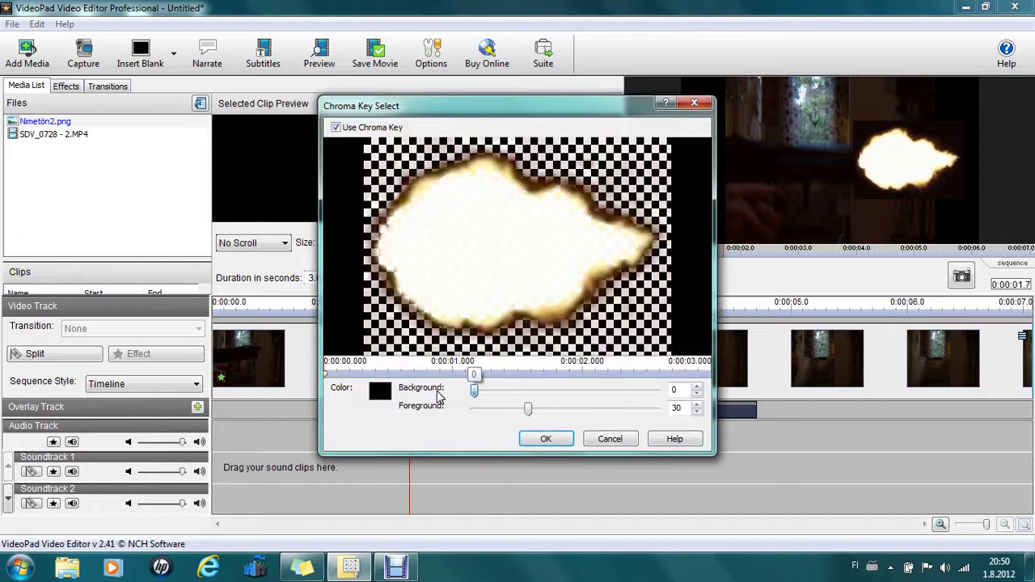
{"action": "left_click_drag", "start_coordinate": [527, 410], "coordinate": [657, 410]}
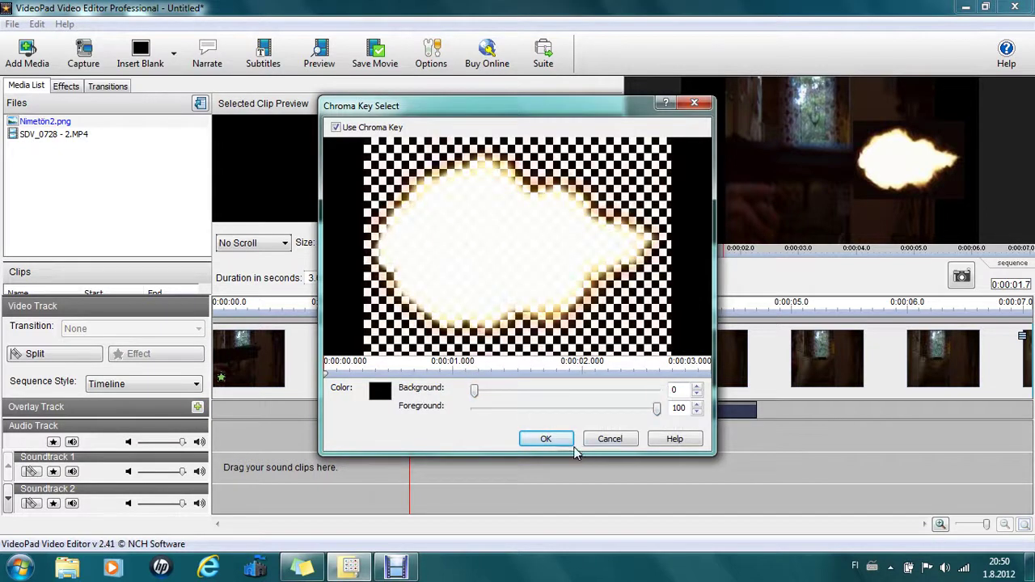
{"action": "left_click", "coordinate": [547, 439]}
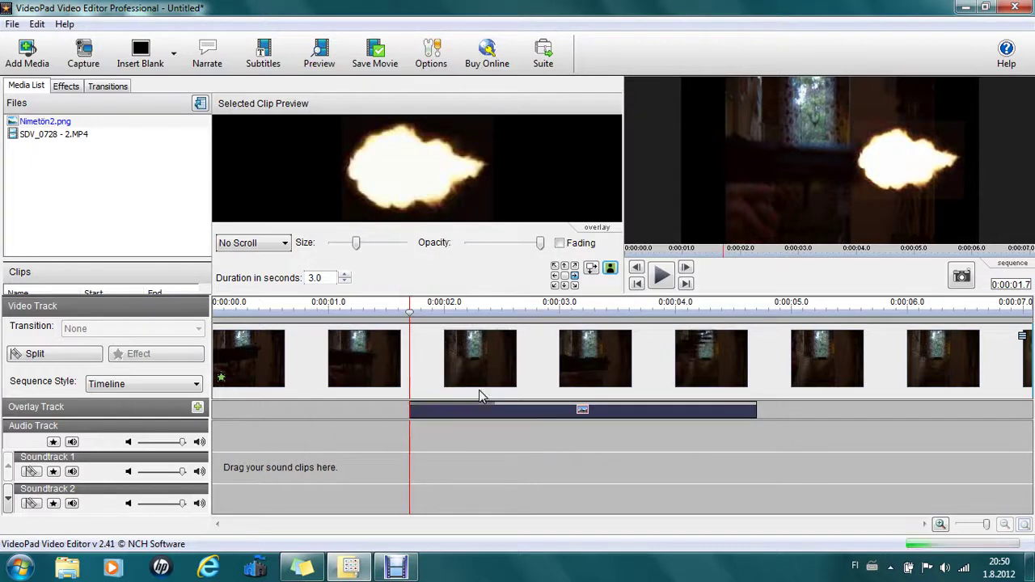
- Set the flash overlay's duration to 0.05 seconds
{"action": "left_click", "coordinate": [344, 280]}
{"action": "left_click", "coordinate": [344, 280]}
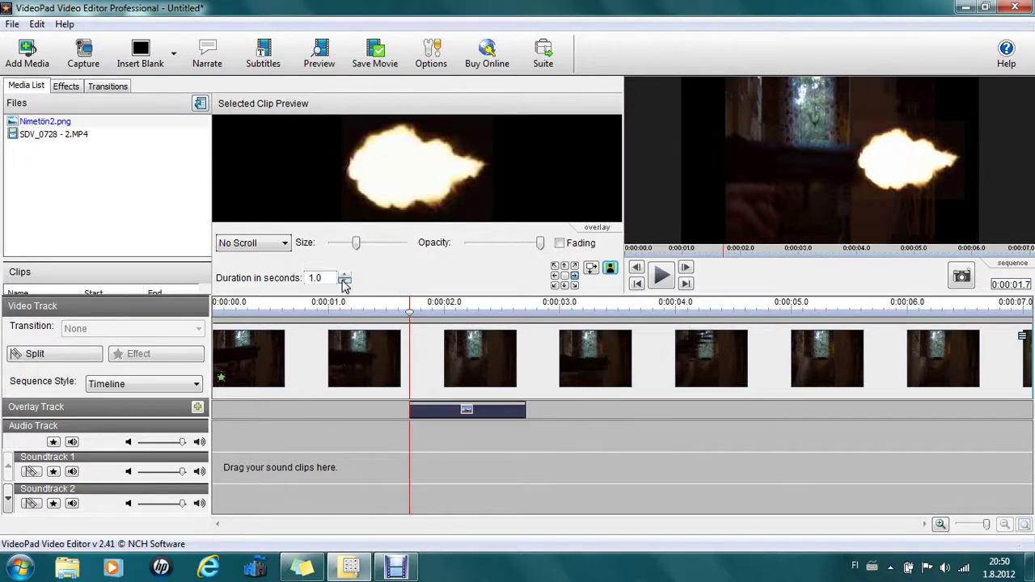
{"action": "left_click", "coordinate": [344, 280]}
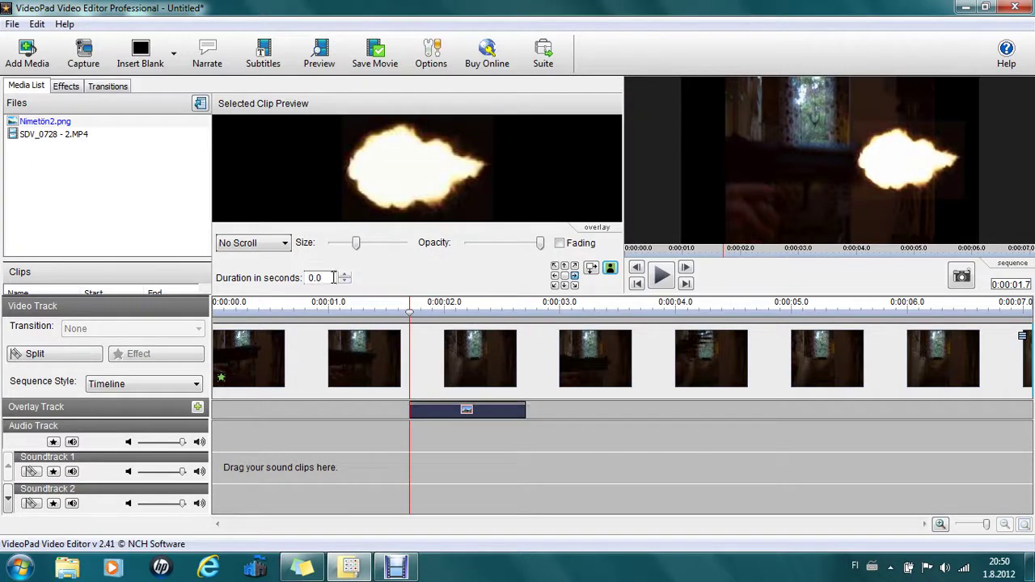
{"action": "left_click", "coordinate": [332, 278]}
{"action": "type", "text": "5"}
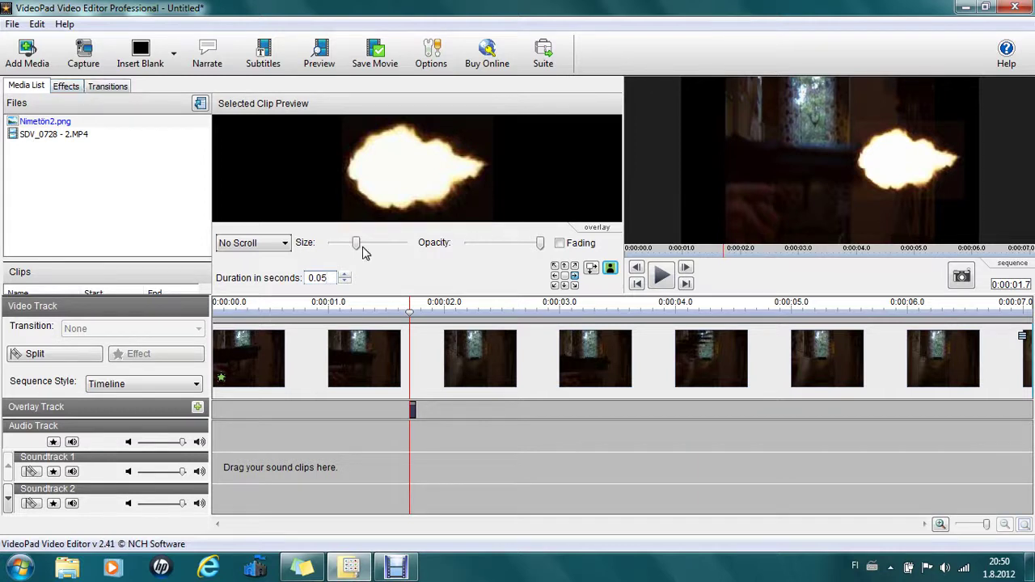
- Split the video clip at the start of the flash overlay and again just after its end
{"action": "left_click", "coordinate": [20, 353]}
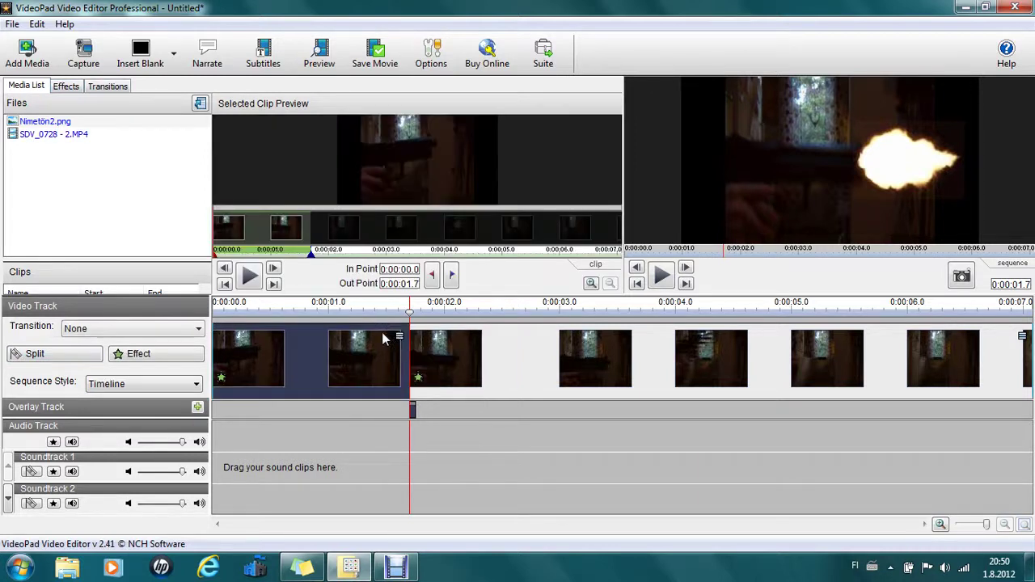
{"action": "left_click_drag", "start_coordinate": [413, 319], "coordinate": [418, 321]}
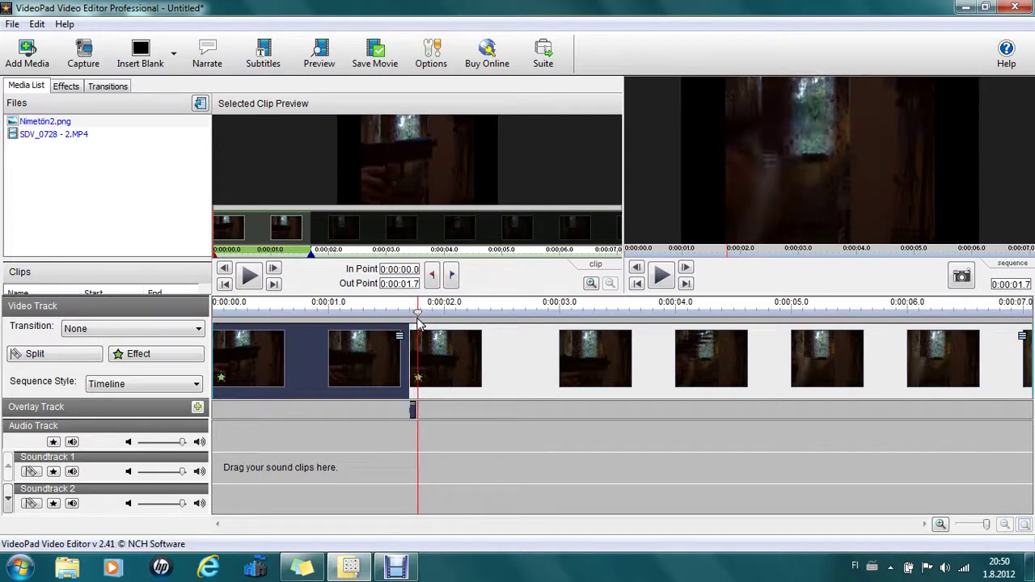
{"action": "left_click", "coordinate": [78, 355]}
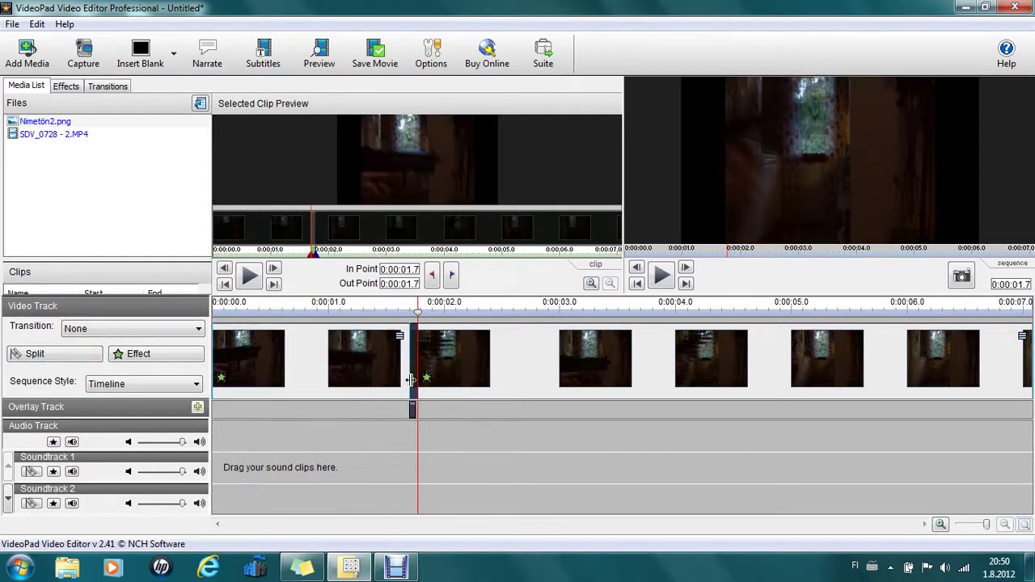
- Apply a Brightness effect to the short clip under the flash and set Gamma to 1.65
{"action": "right_click", "coordinate": [413, 388]}
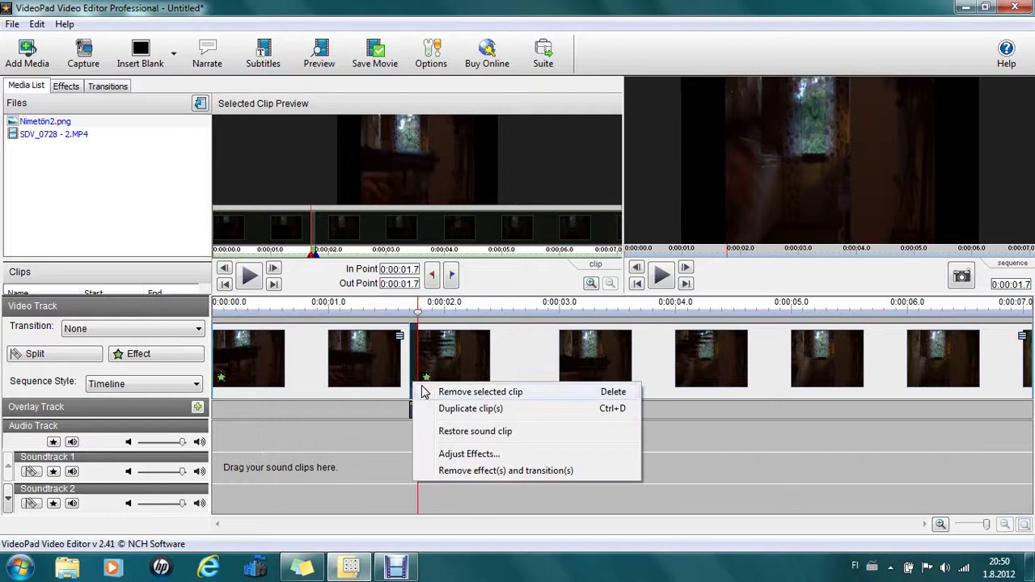
{"action": "left_click", "coordinate": [445, 455]}
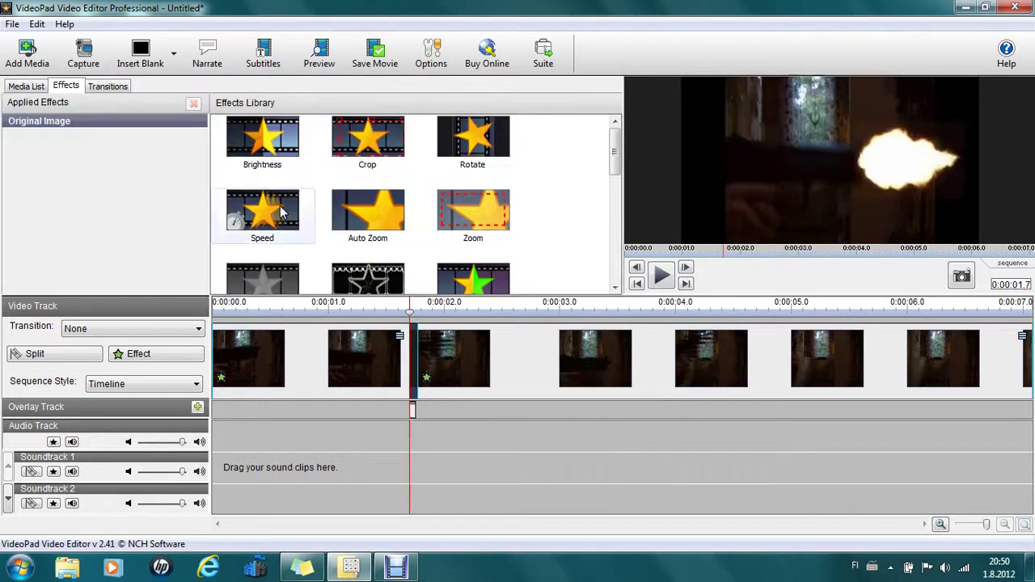
{"action": "left_click", "coordinate": [261, 128]}
{"action": "left_click_drag", "start_coordinate": [77, 182], "coordinate": [87, 183]}
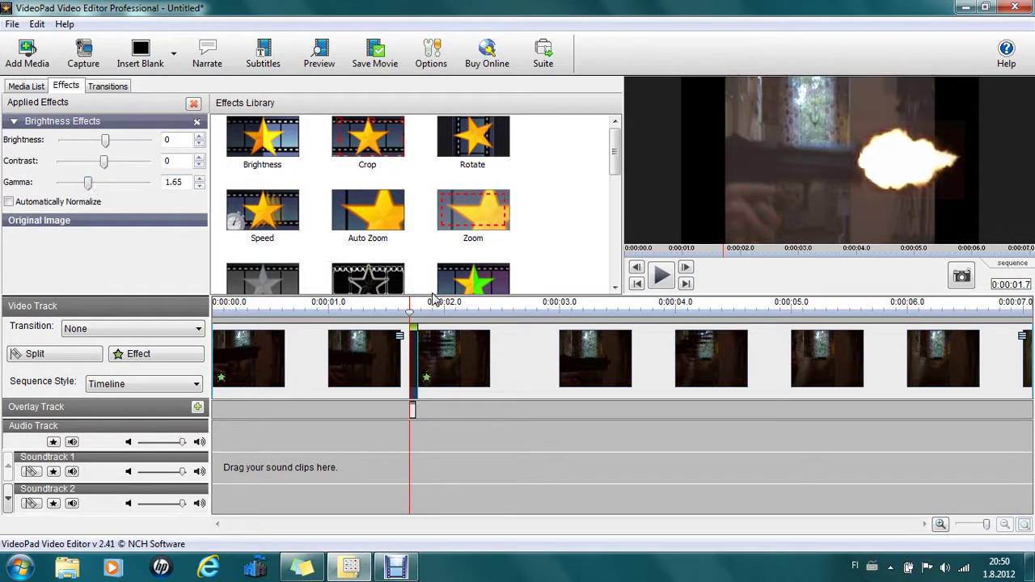
- Import GUN_FIRE-GoodSoundForYou-820112263.wav from the Ladatut tiedostot folder and place it on Soundtrack 1 at the start of the flash
{"action": "left_click", "coordinate": [27, 86]}
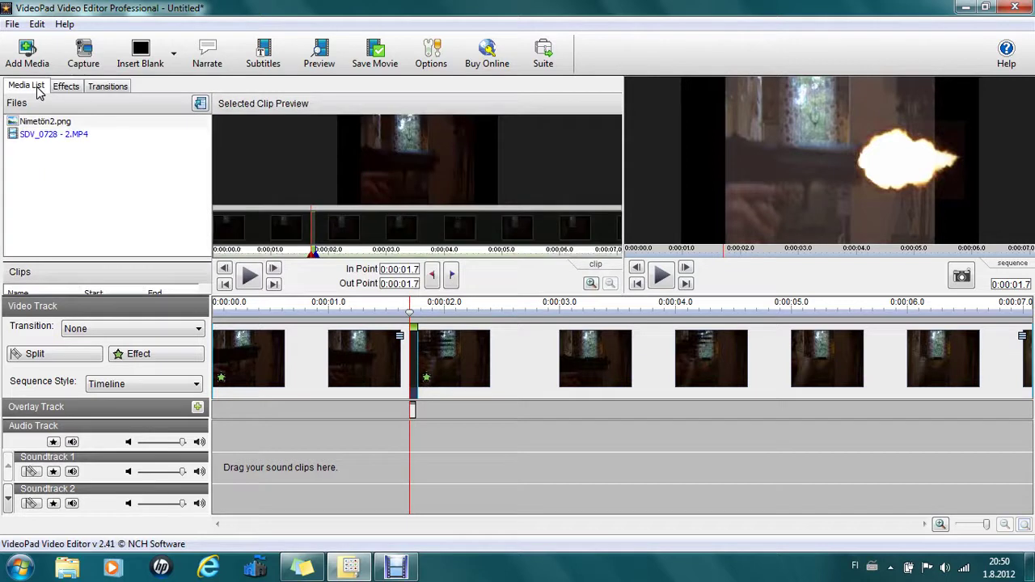
{"action": "right_click", "coordinate": [52, 167]}
{"action": "left_click", "coordinate": [67, 171]}
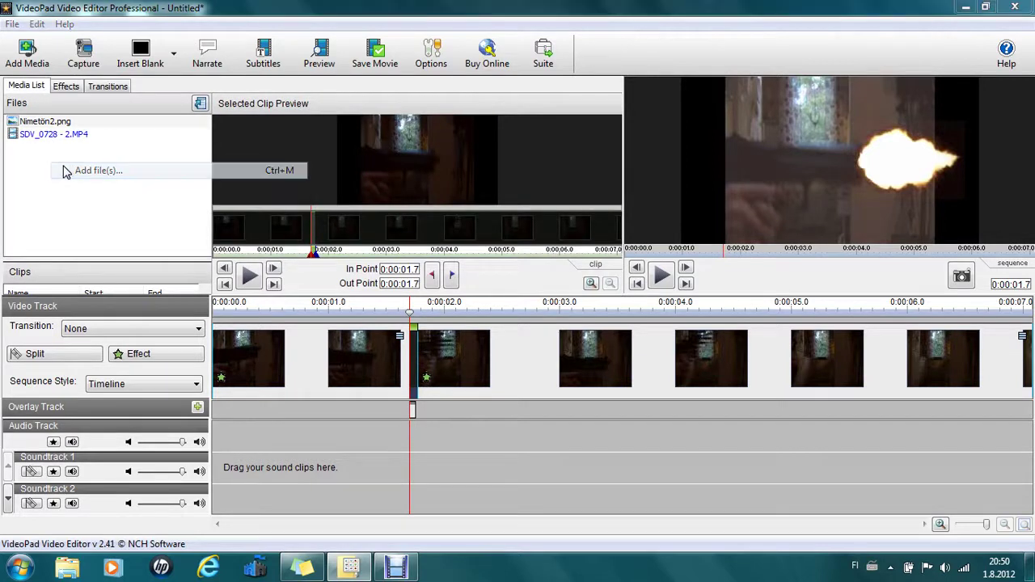
{"action": "left_click", "coordinate": [75, 112]}
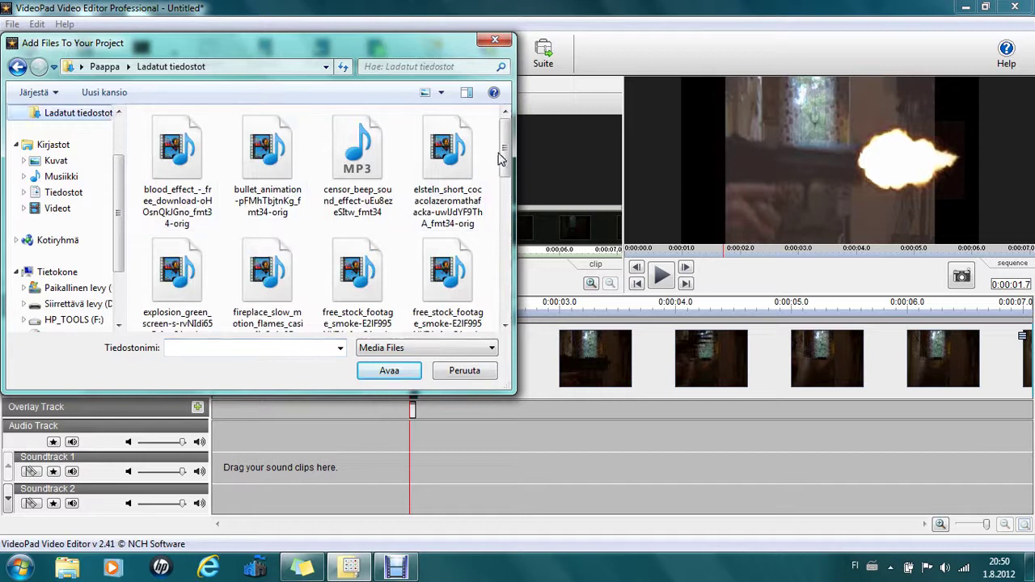
{"action": "left_click_drag", "start_coordinate": [505, 146], "coordinate": [512, 240]}
{"action": "left_click", "coordinate": [194, 257]}
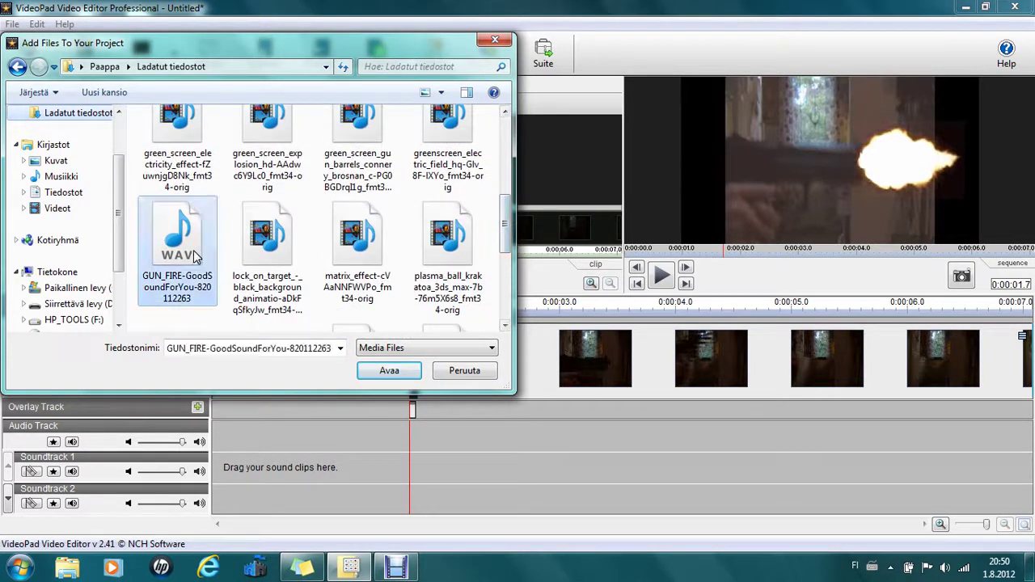
{"action": "left_click", "coordinate": [387, 370]}
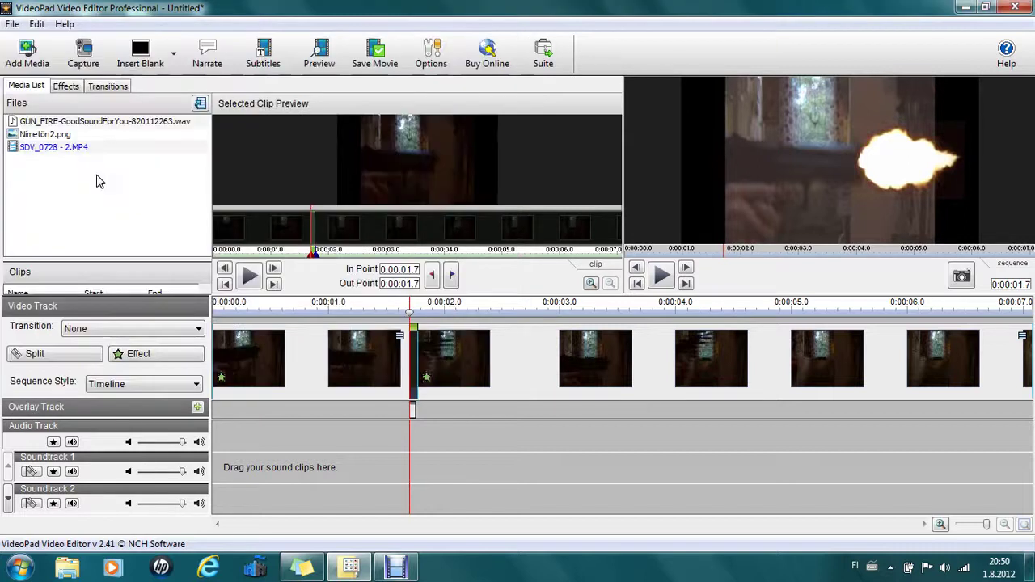
{"action": "left_click_drag", "start_coordinate": [64, 124], "coordinate": [443, 439]}
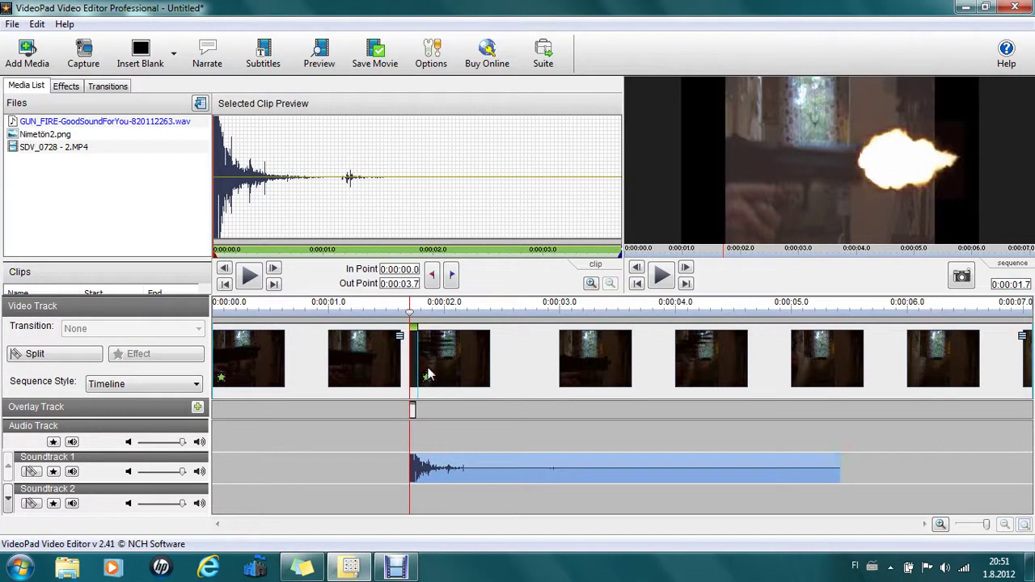
- Play the full-screen sequence preview from just before the muzzle flash to check the shot with its sound
{"action": "left_click_drag", "start_coordinate": [410, 313], "coordinate": [392, 346]}
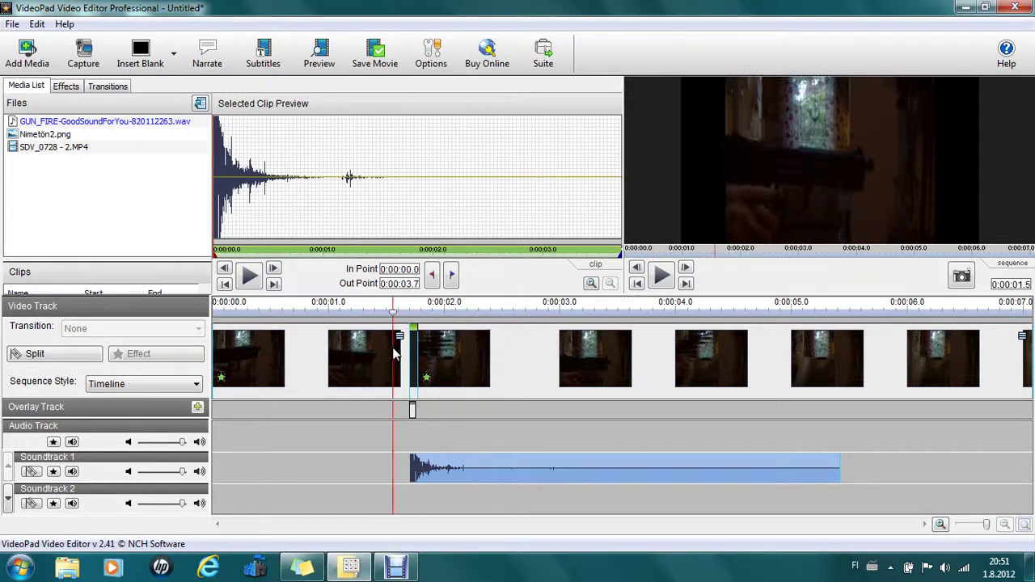
{"action": "left_click", "coordinate": [322, 62]}
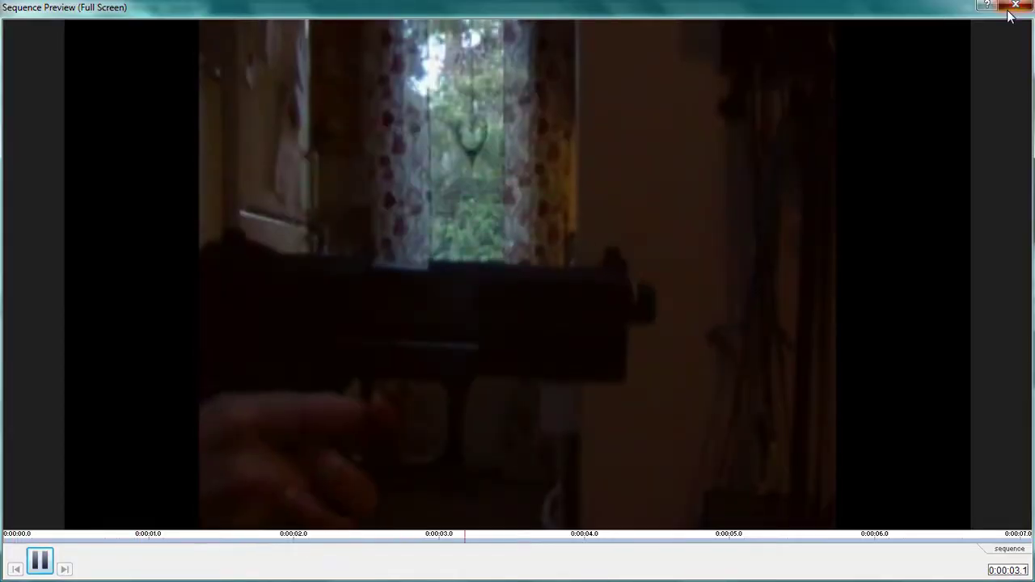
{"action": "left_click", "coordinate": [1014, 7]}
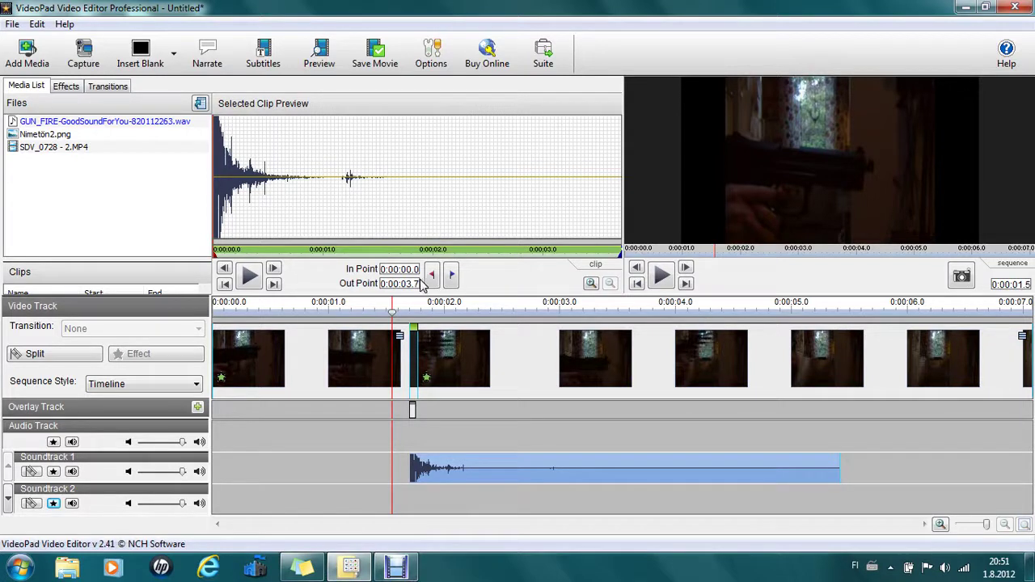
- Add free_stock_footage_smoke-E2IF995NX7A_fmt34-orig (1) from the Ladatut tiedostot folder as an overlay at the start of the flash
{"action": "left_click_drag", "start_coordinate": [392, 312], "coordinate": [410, 334]}
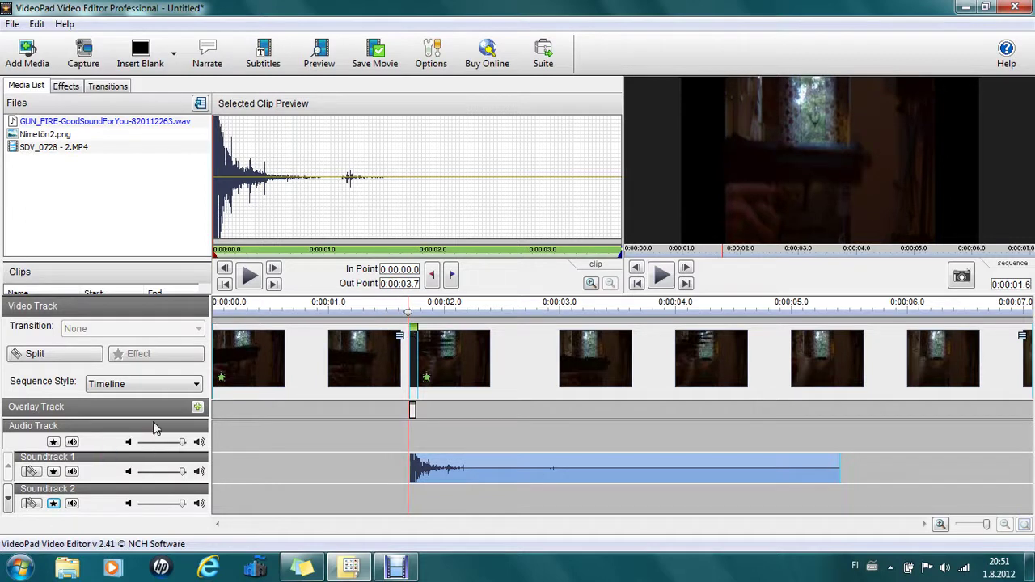
{"action": "left_click", "coordinate": [197, 407]}
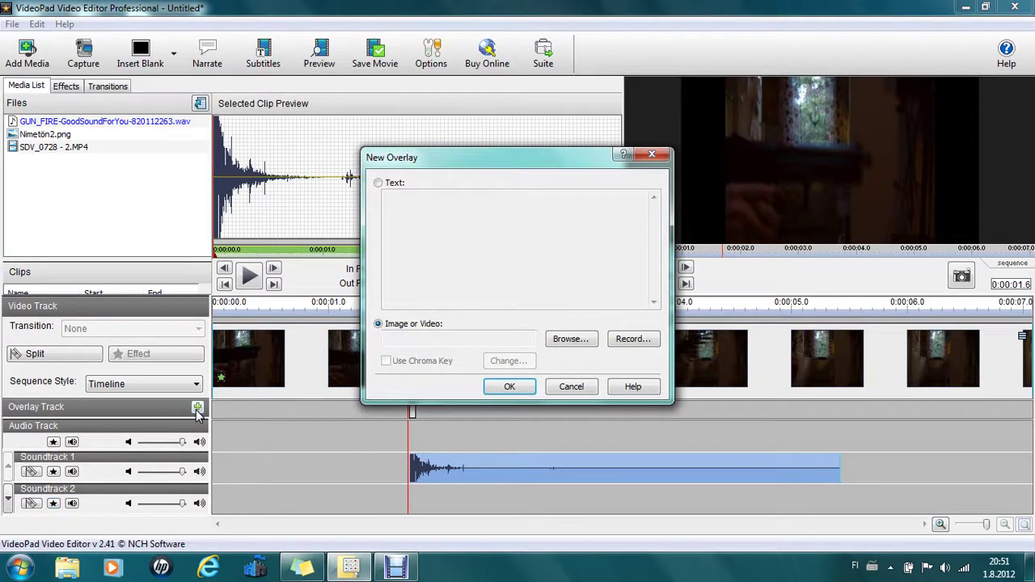
{"action": "left_click", "coordinate": [566, 342]}
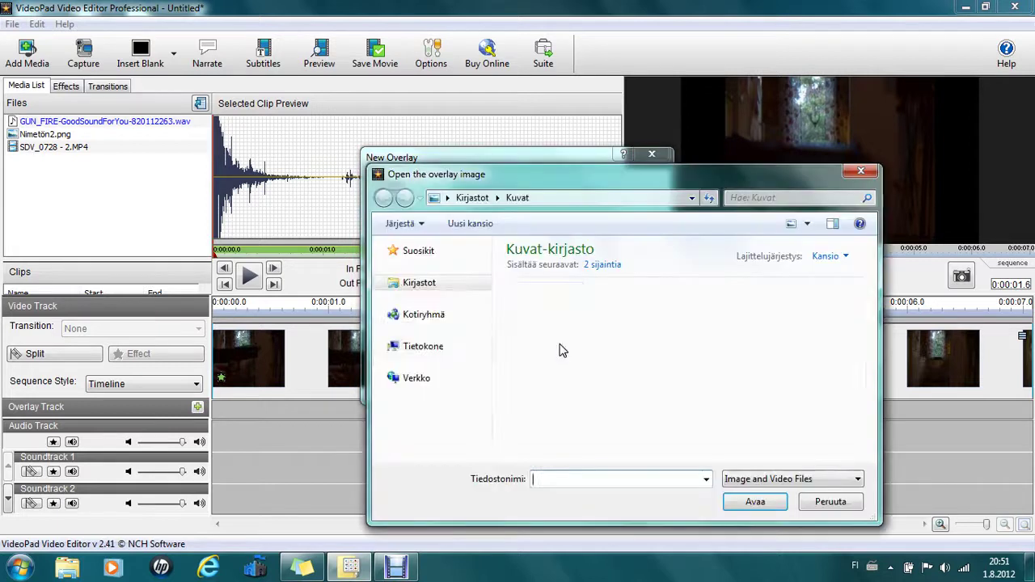
{"action": "left_click", "coordinate": [418, 251]}
{"action": "double_click", "coordinate": [550, 267]}
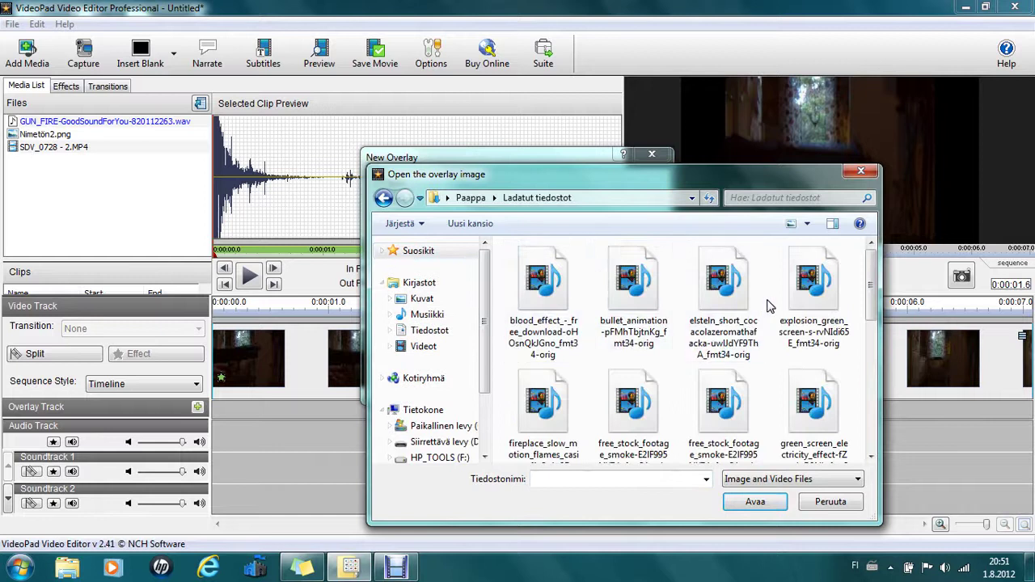
{"action": "scroll", "coordinate": [874, 296], "scroll_direction": "down", "scroll_amount": 1}
{"action": "scroll", "coordinate": [874, 296], "scroll_direction": "down", "scroll_amount": 2}
{"action": "left_click", "coordinate": [726, 347]}
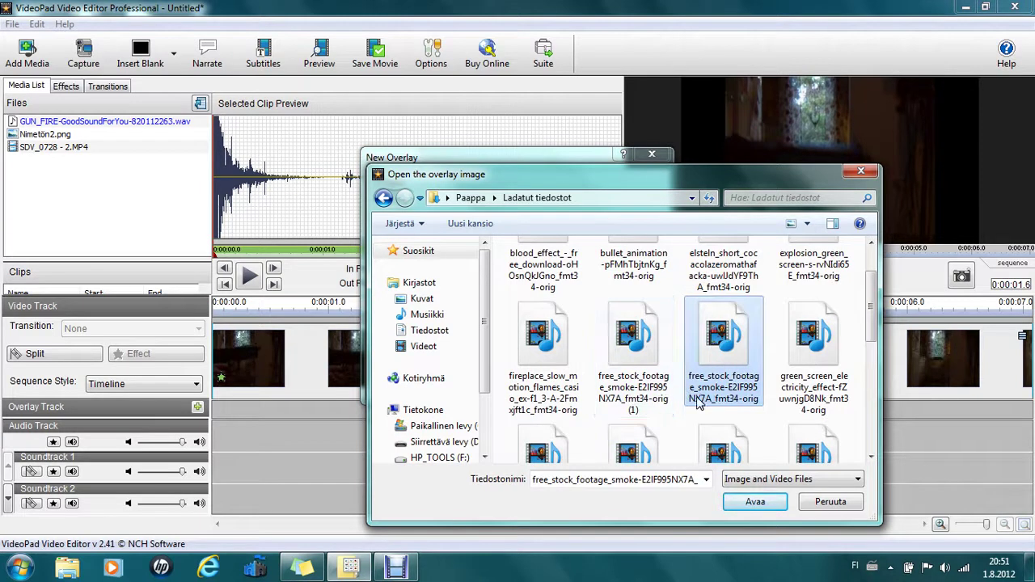
{"action": "left_click", "coordinate": [644, 396]}
{"action": "left_click", "coordinate": [762, 503]}
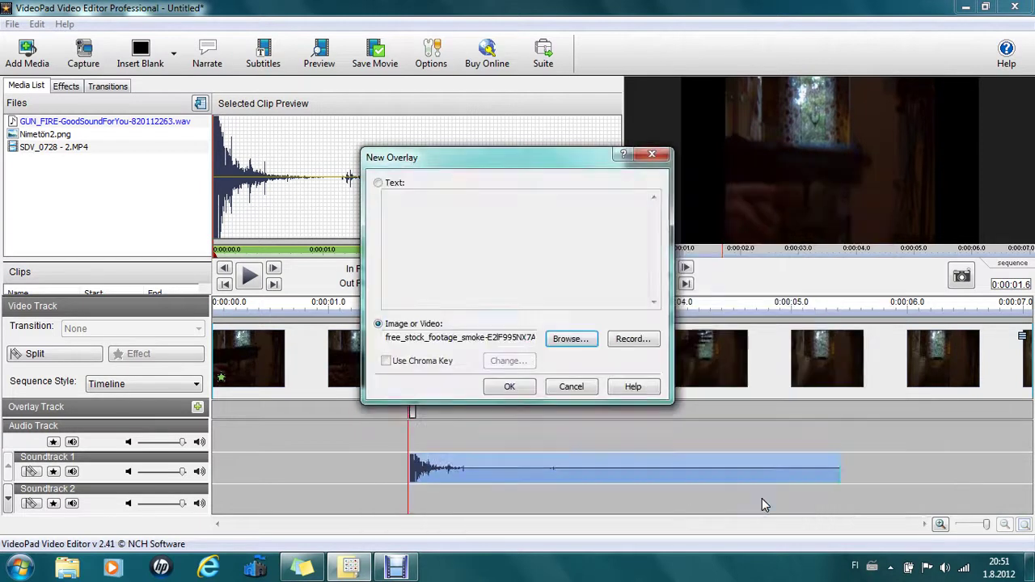
{"action": "left_click", "coordinate": [509, 389]}
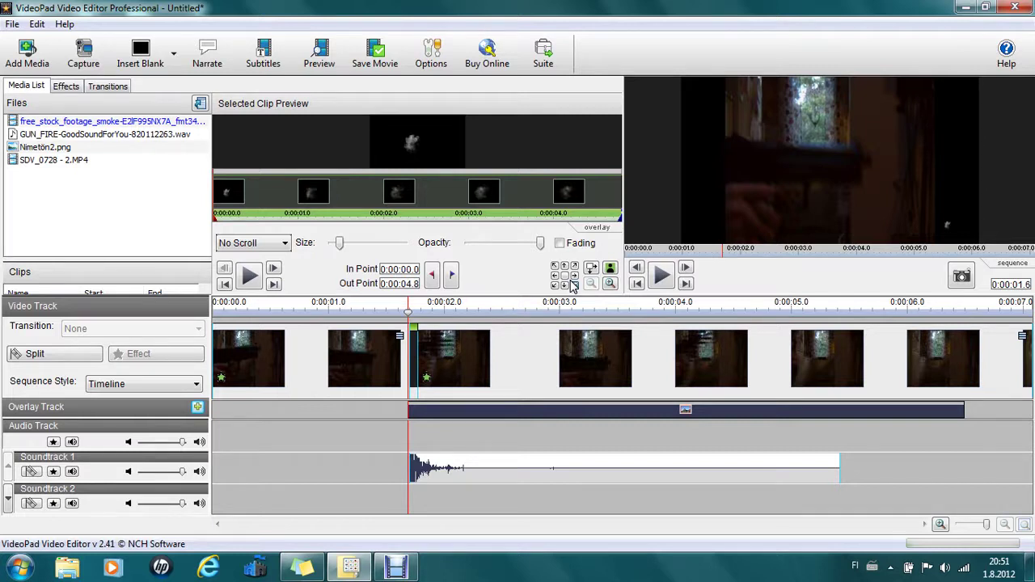
- Enlarge the smoke overlay, align it to the middle right of the frame and trim its out point to about 1.1 seconds
{"action": "left_click", "coordinate": [574, 275]}
{"action": "mouse_move", "coordinate": [619, 215]}
{"action": "left_mouse_down"}
{"action": "mouse_move", "coordinate": [229, 220]}
{"action": "mouse_move", "coordinate": [314, 229]}
{"action": "left_mouse_up"}
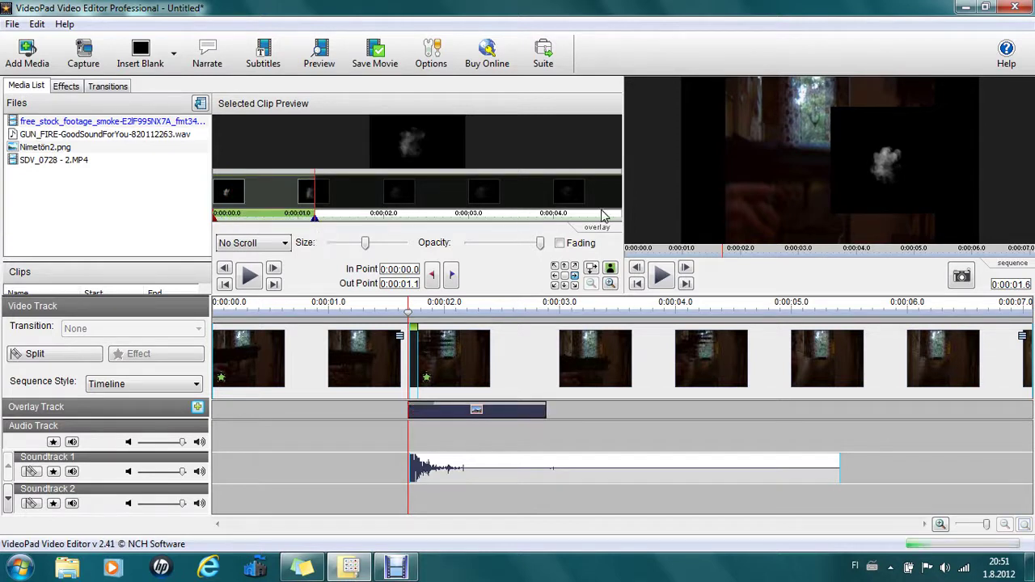
- Apply a chroma key to the smoke overlay with black as the key color and Background set to 0
{"action": "left_click", "coordinate": [609, 268]}
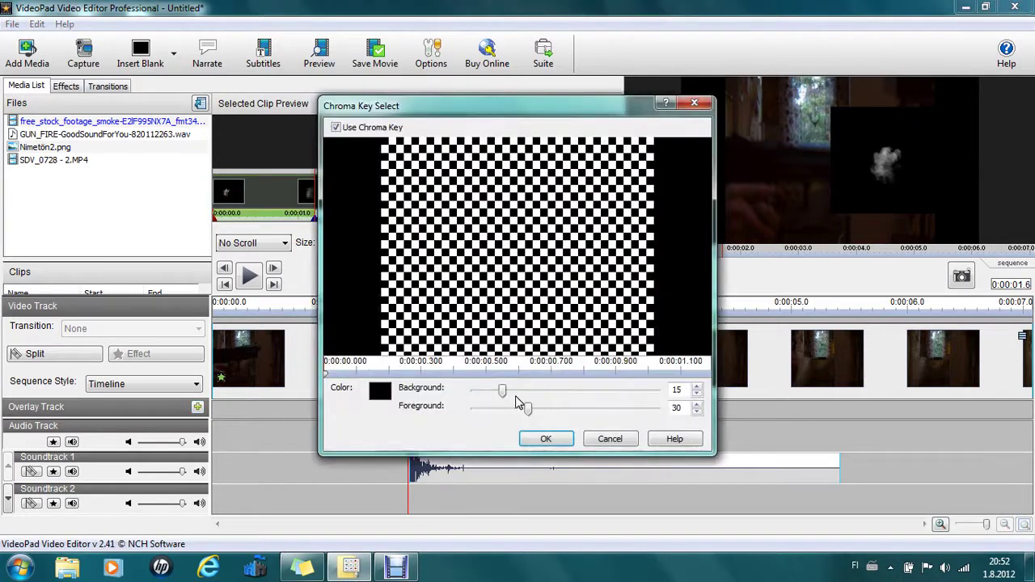
{"action": "left_click_drag", "start_coordinate": [502, 390], "coordinate": [474, 391]}
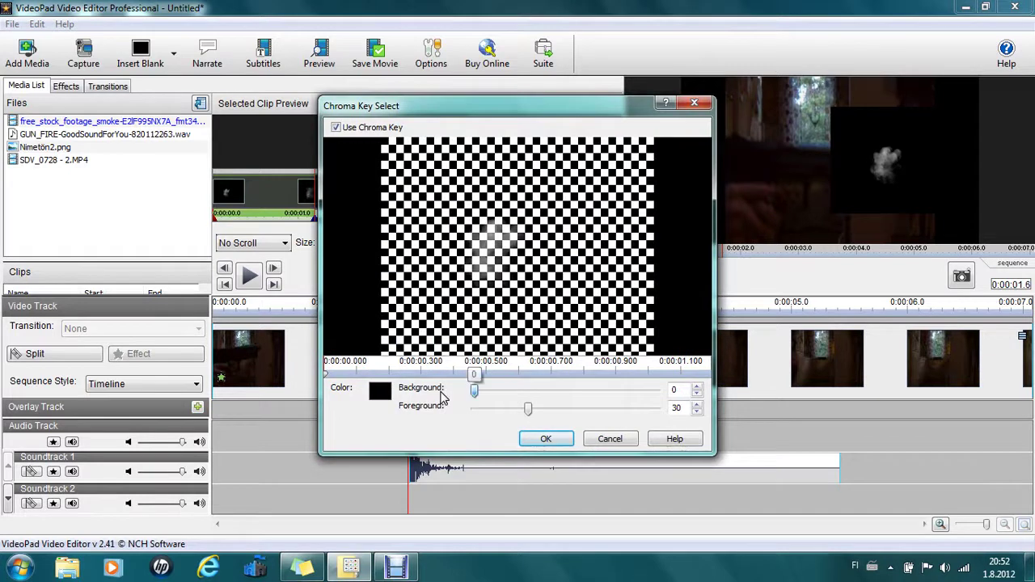
{"action": "left_click", "coordinate": [545, 439]}
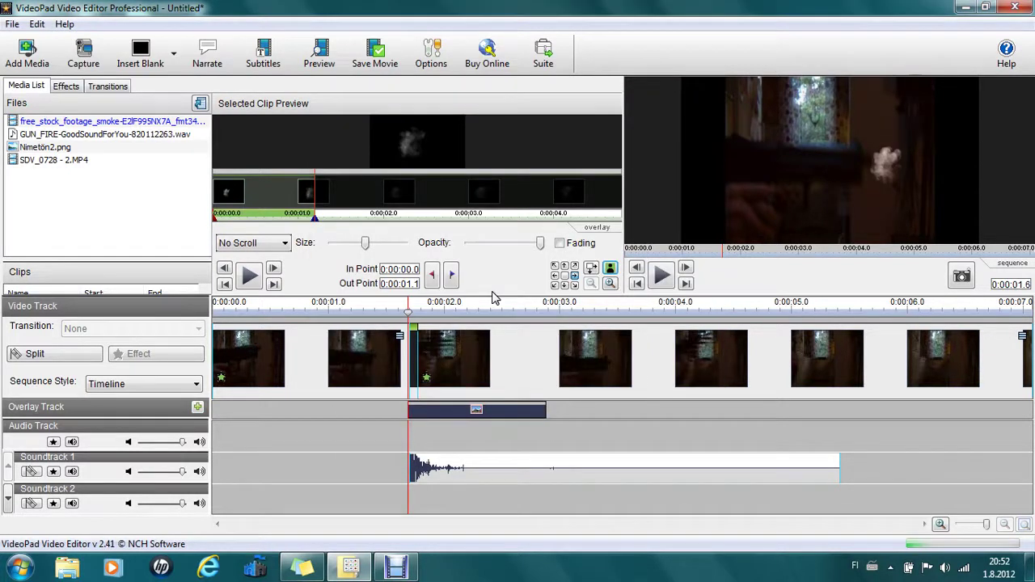
- Play the sequence around the gunshot in the timeline and in full-screen preview to check the smoke
{"action": "left_click", "coordinate": [319, 55]}
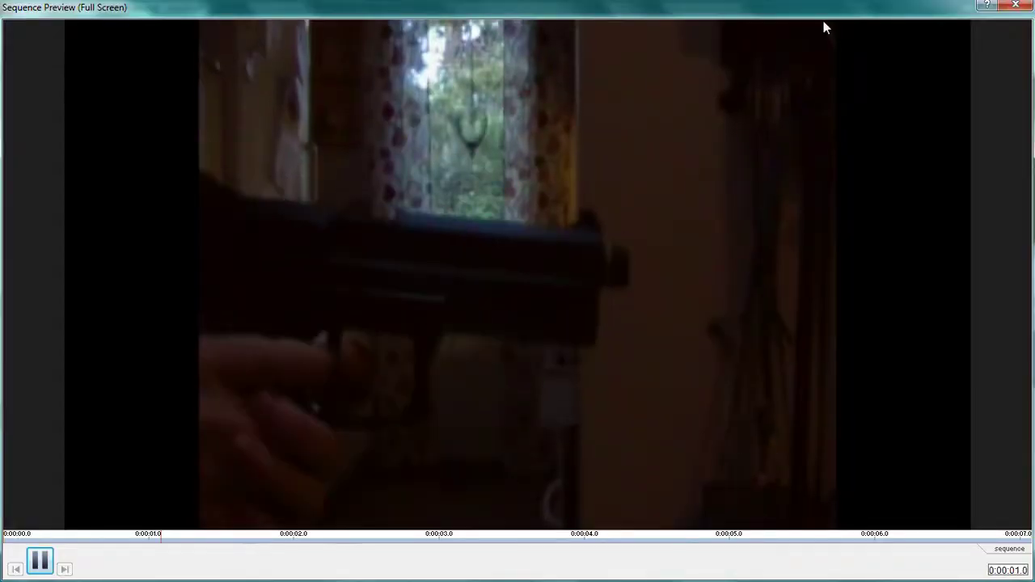
{"action": "left_click", "coordinate": [1030, 8]}
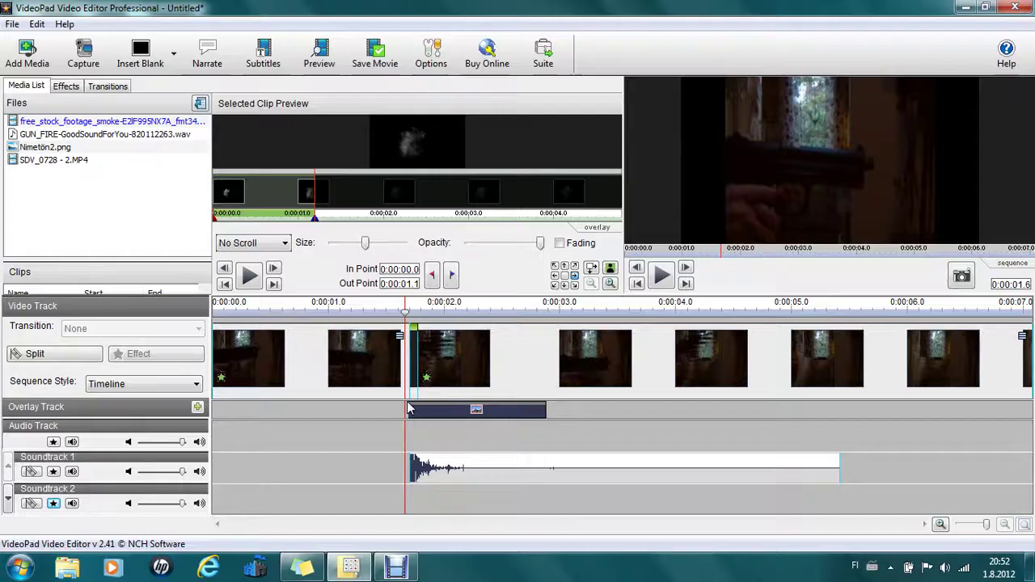
{"action": "left_click", "coordinate": [399, 319]}
{"action": "key", "text": "space"}
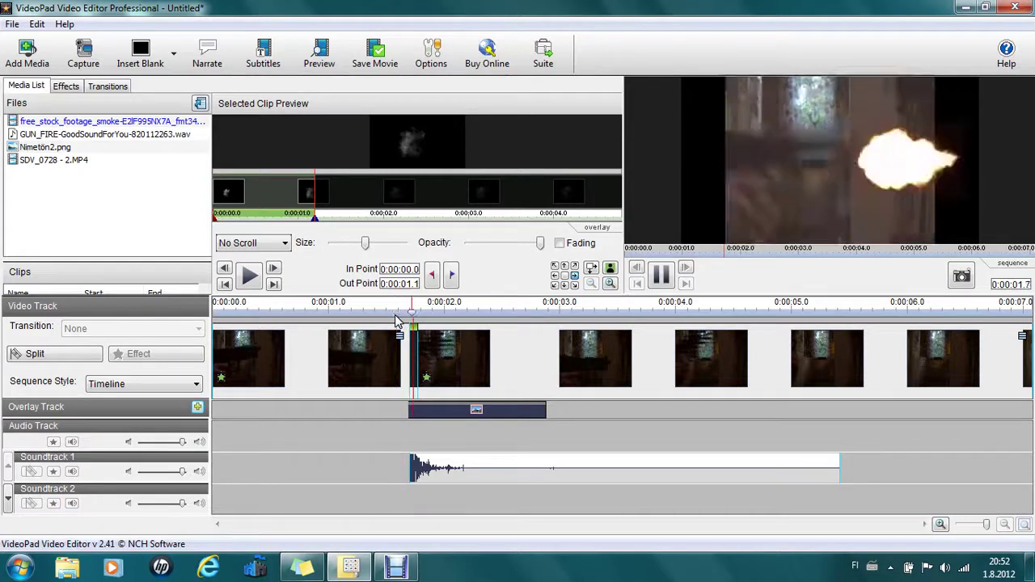
{"action": "key", "text": "space"}
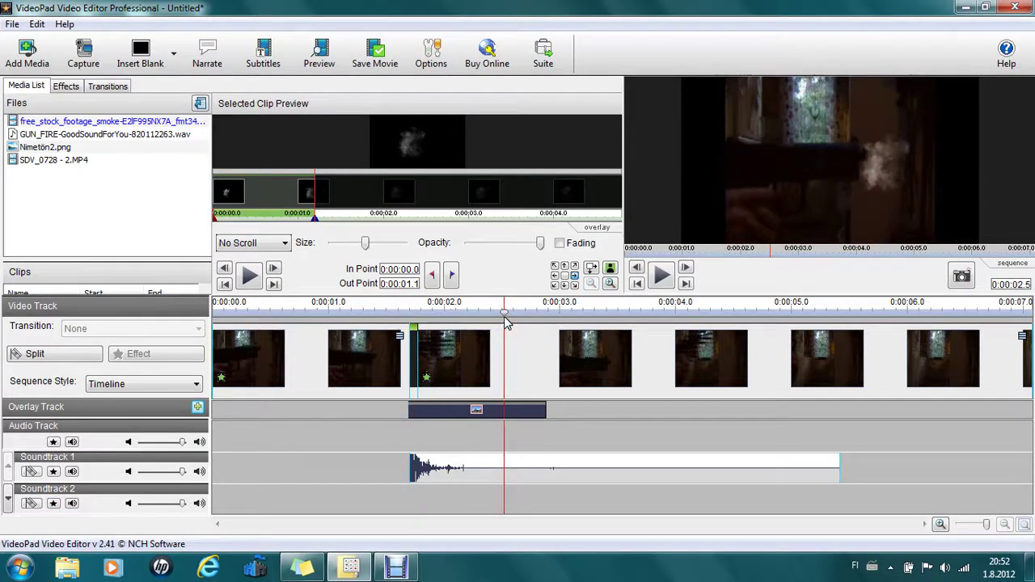
{"action": "left_click", "coordinate": [330, 70]}
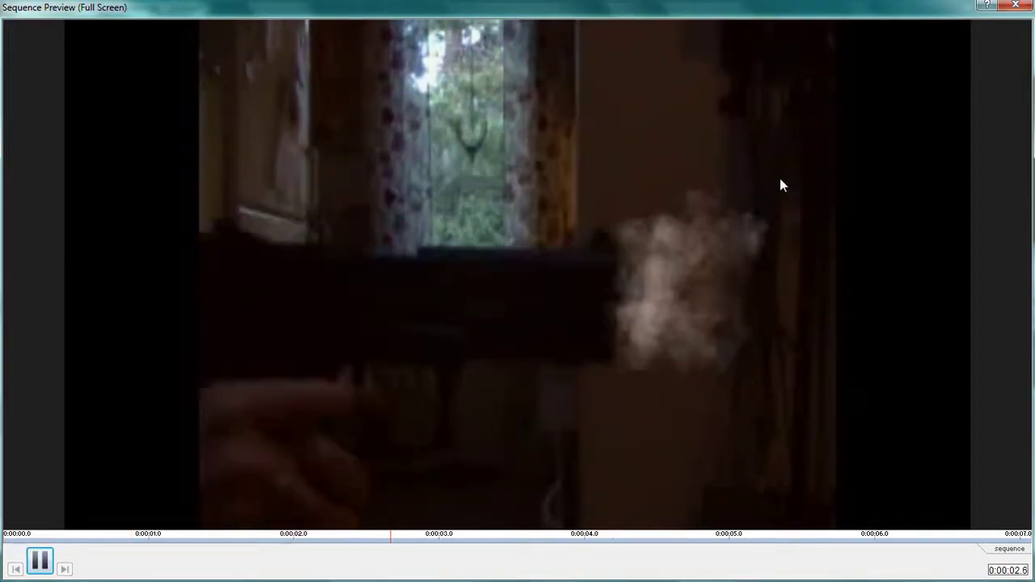
{"action": "left_click", "coordinate": [1014, 5]}
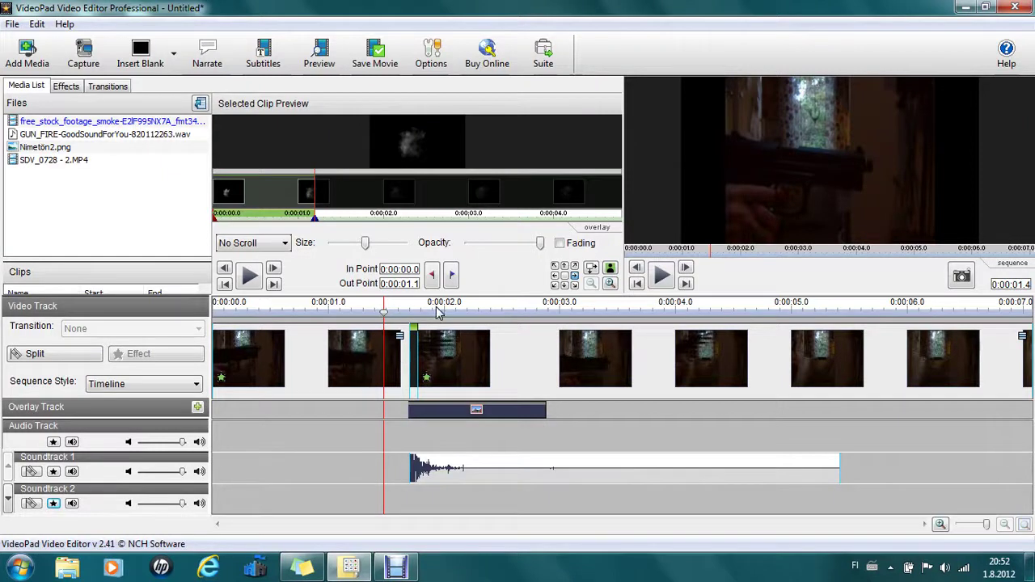
- Extend the smoke overlay's out point to about 1.4 seconds
{"action": "left_click_drag", "start_coordinate": [320, 222], "coordinate": [336, 224]}
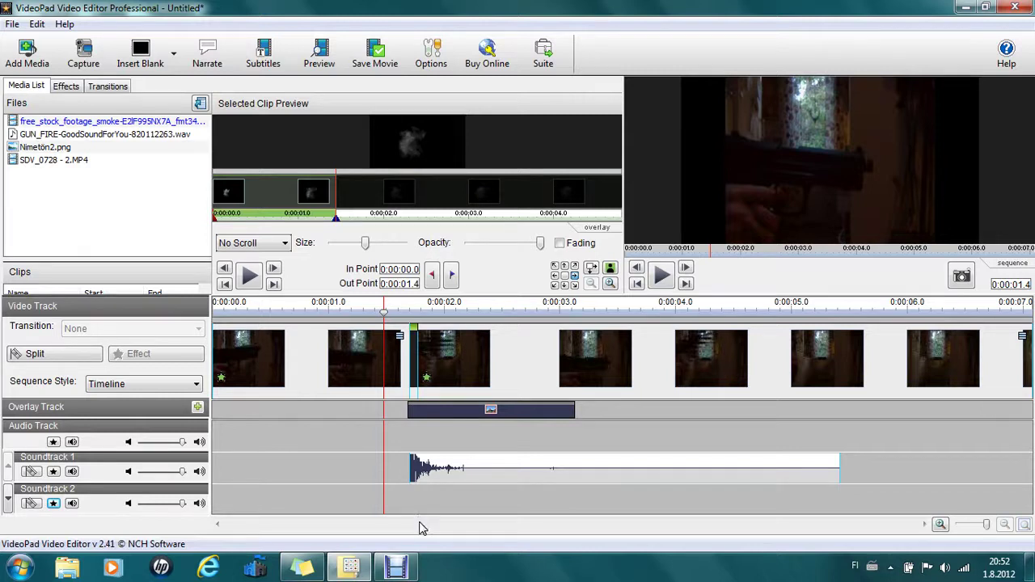
{"action": "mouse_move", "coordinate": [396, 565]}
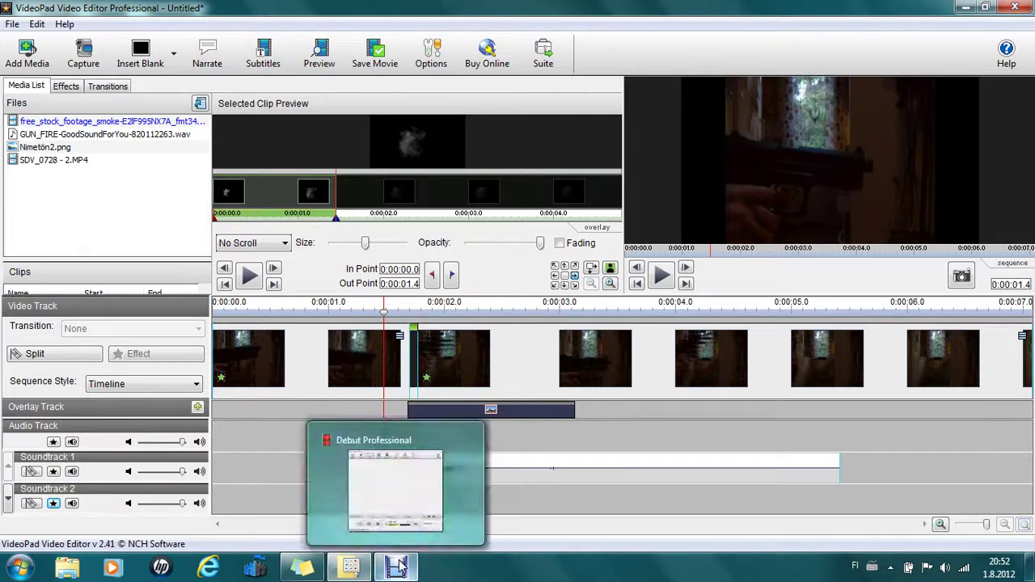
{"action": "left_click", "coordinate": [402, 565]}
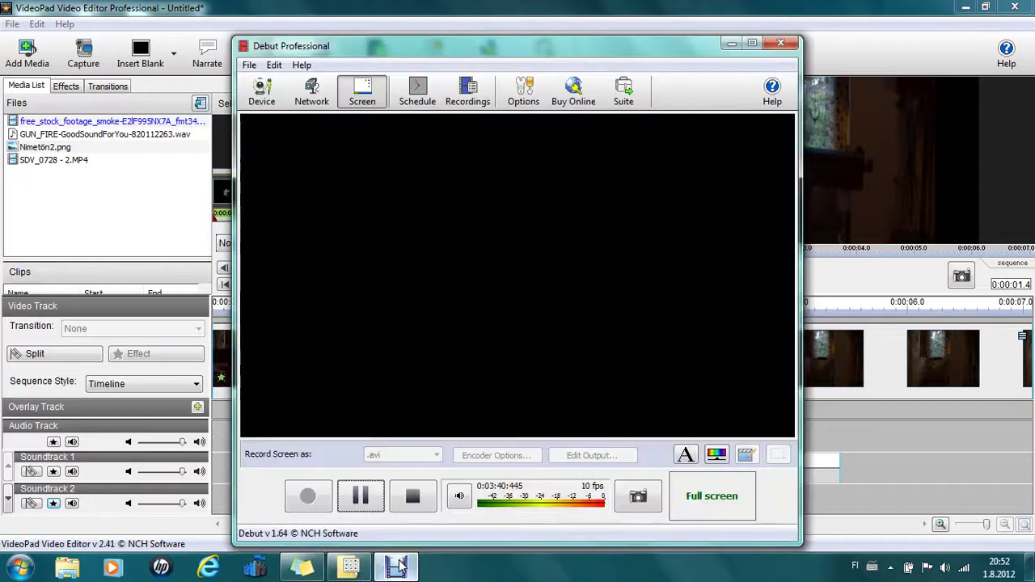